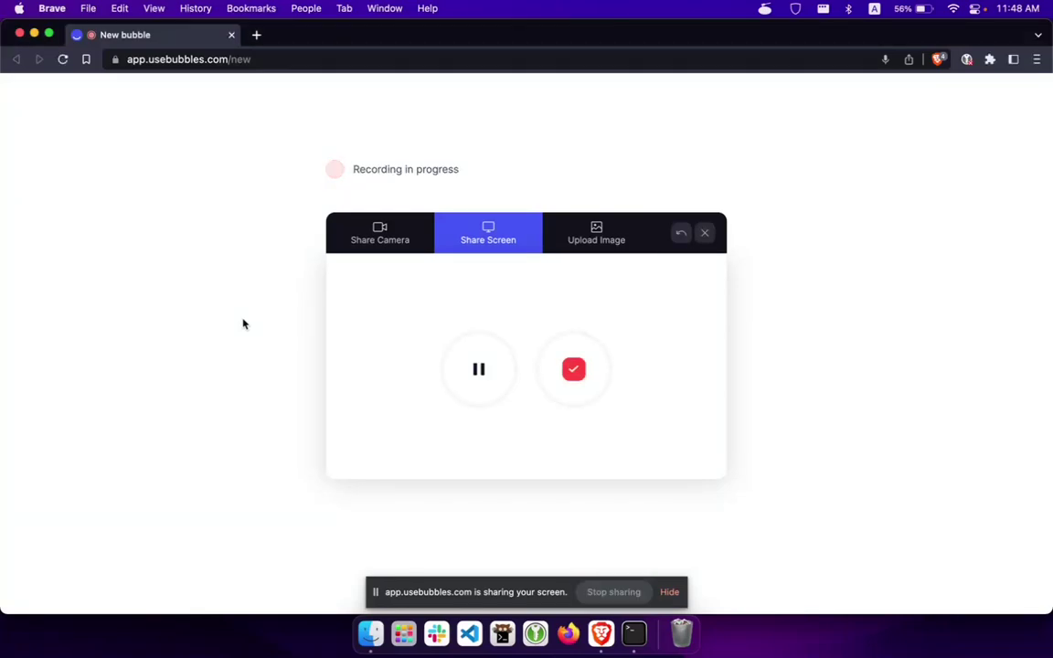
# Open a new Brave tab and go to the Varnam project website
pyautogui.press('super+t')
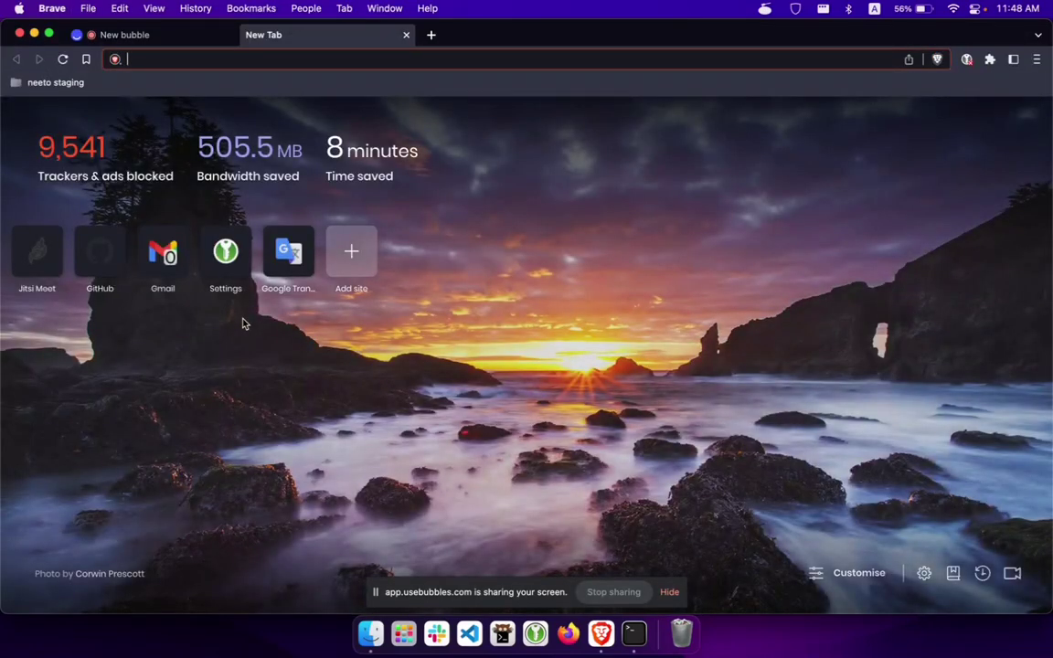
pyautogui.write('varnamproject.com')
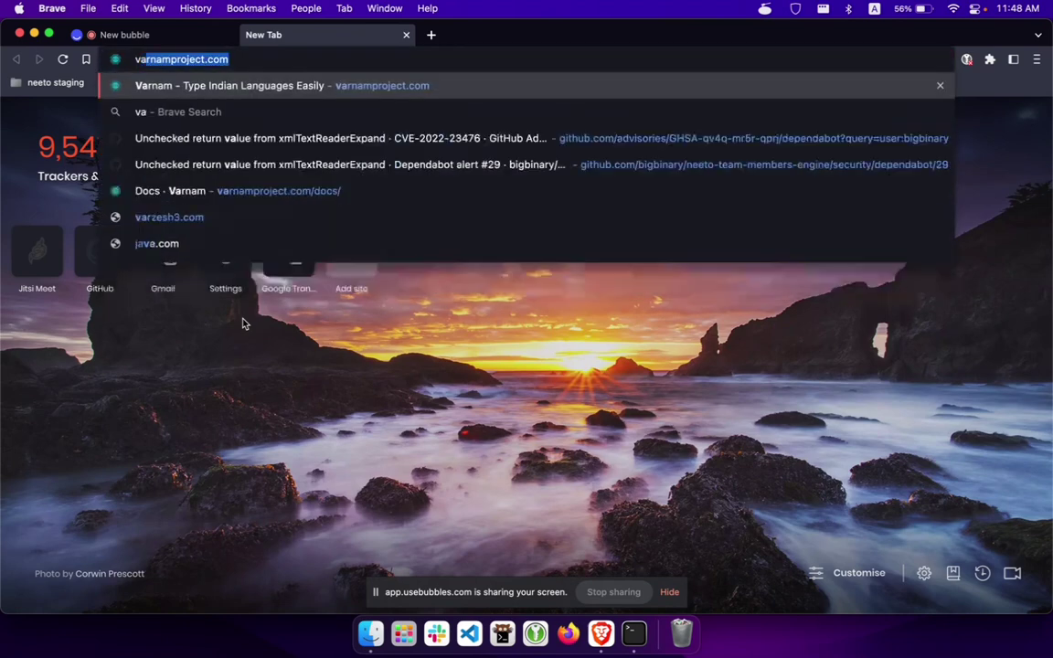
pyautogui.press('Return')
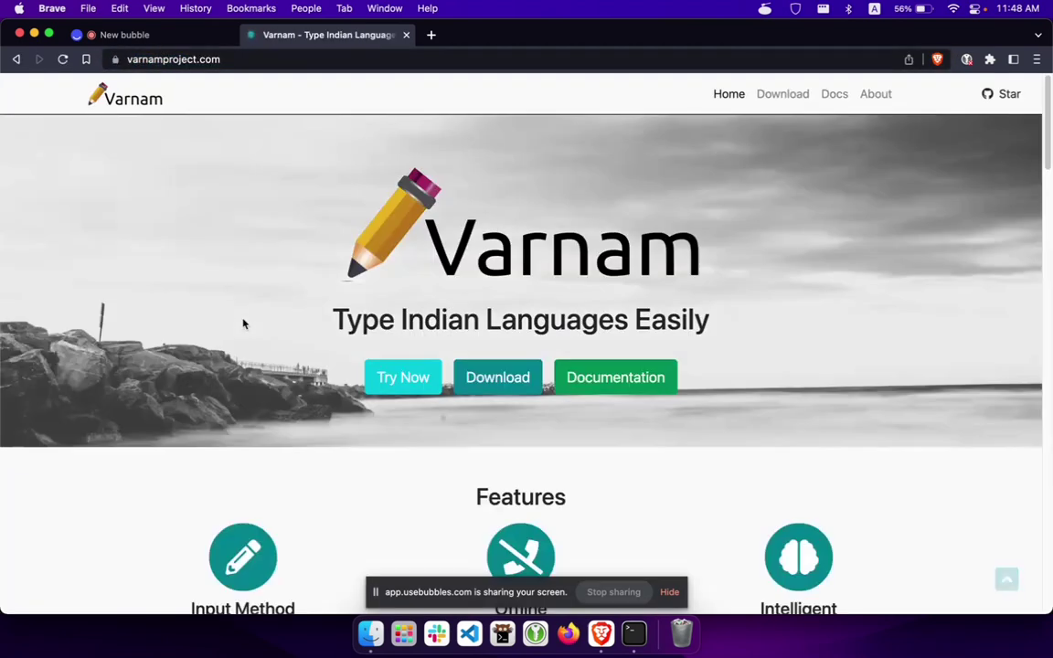
# Go to Documentation > downloads > Mac and open the latest release page in a new tab
pyautogui.click(600, 377)
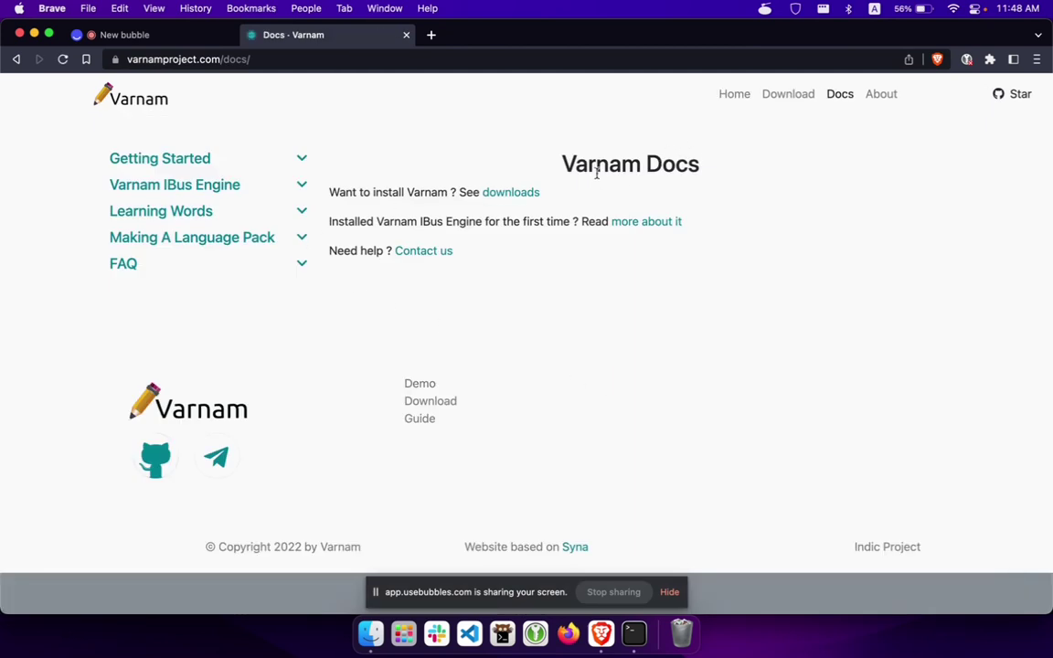
pyautogui.click(502, 196)
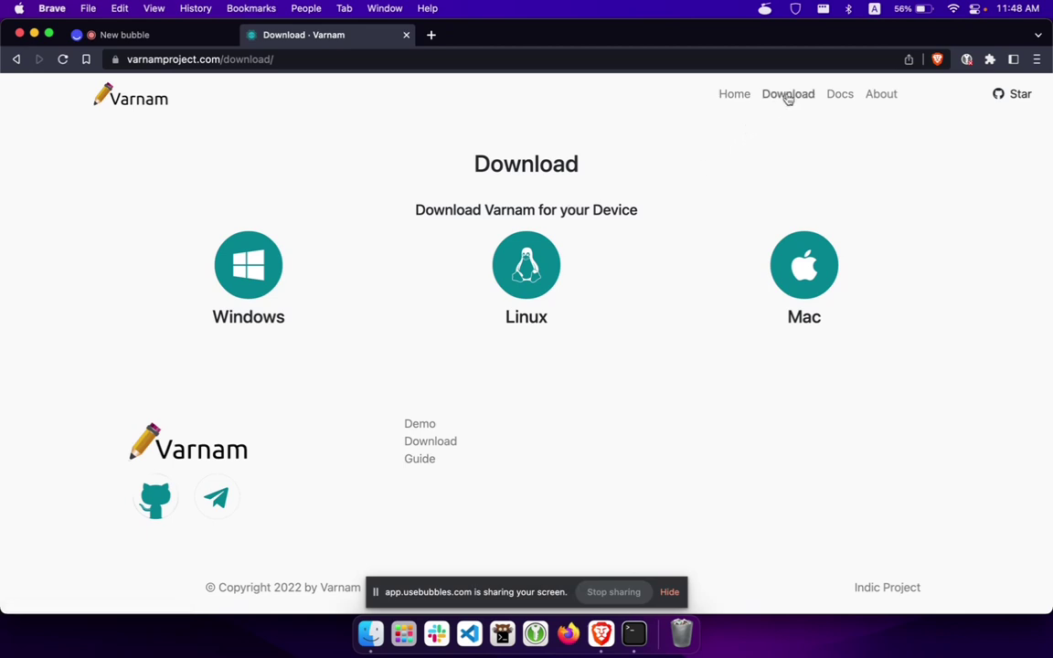
pyautogui.click(820, 274)
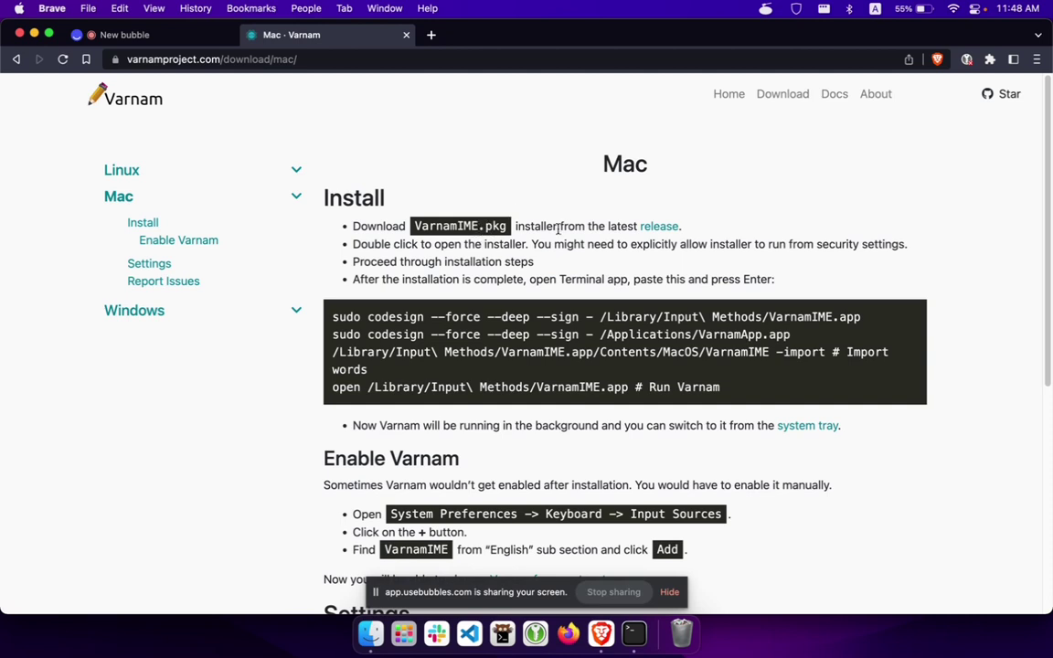
pyautogui.keyDown('super'); pyautogui.click(661, 227); pyautogui.keyUp('super')
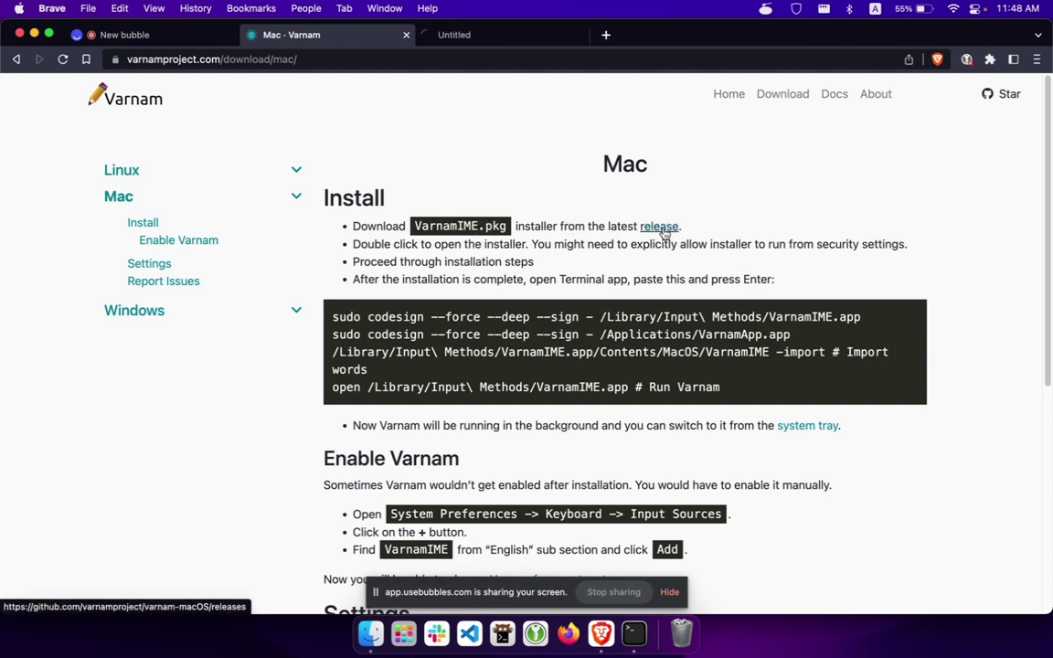
pyautogui.hotkey('ctrl', 'Tab')
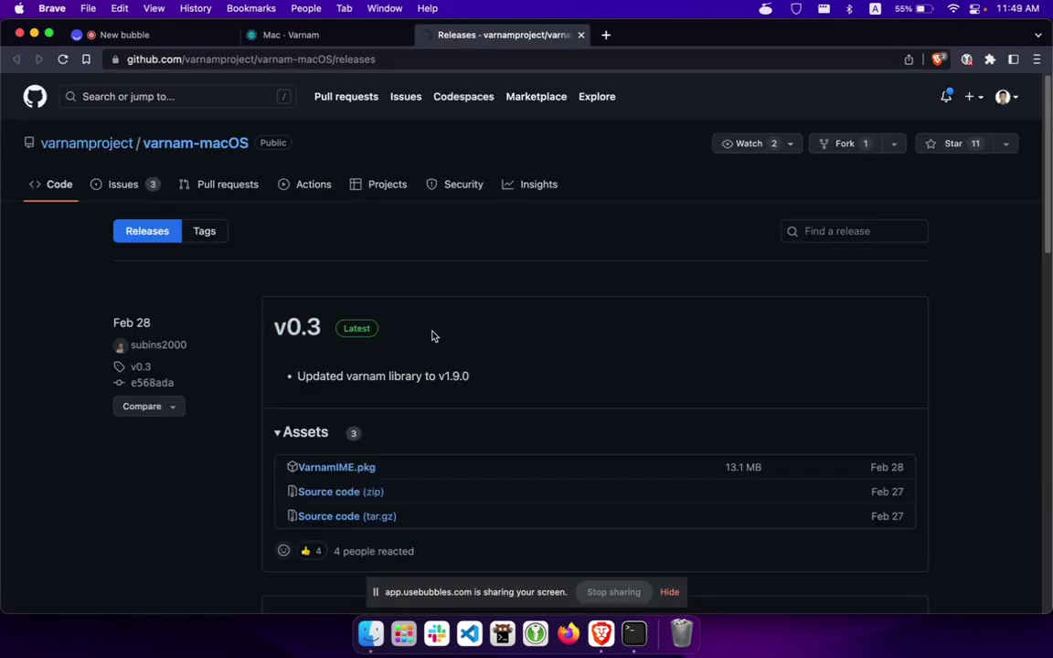
# Save VarnamIME.pkg from the v0.3 release assets into Downloads and open it
pyautogui.moveTo(1048, 173); pyautogui.dragTo(1050, 196)
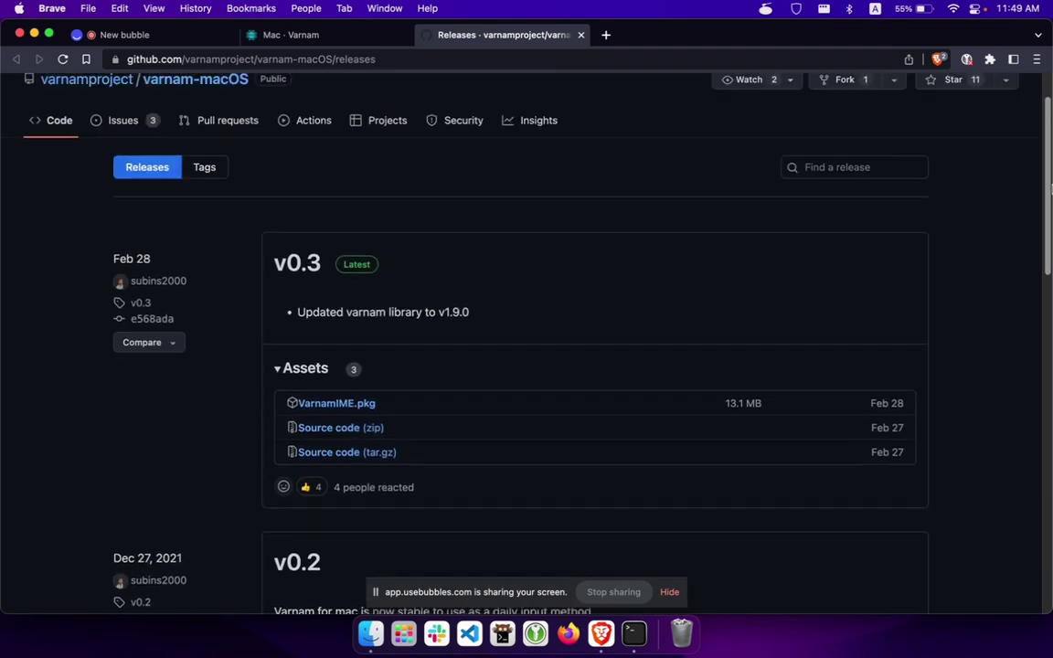
pyautogui.scroll(3, 690, 311)
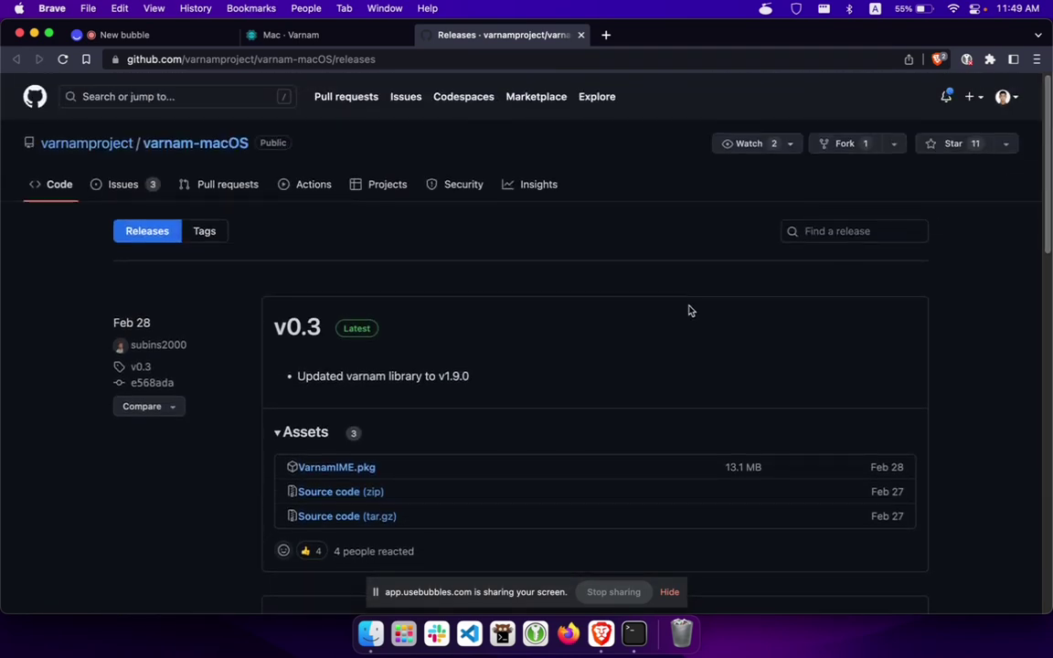
pyautogui.click(348, 473)
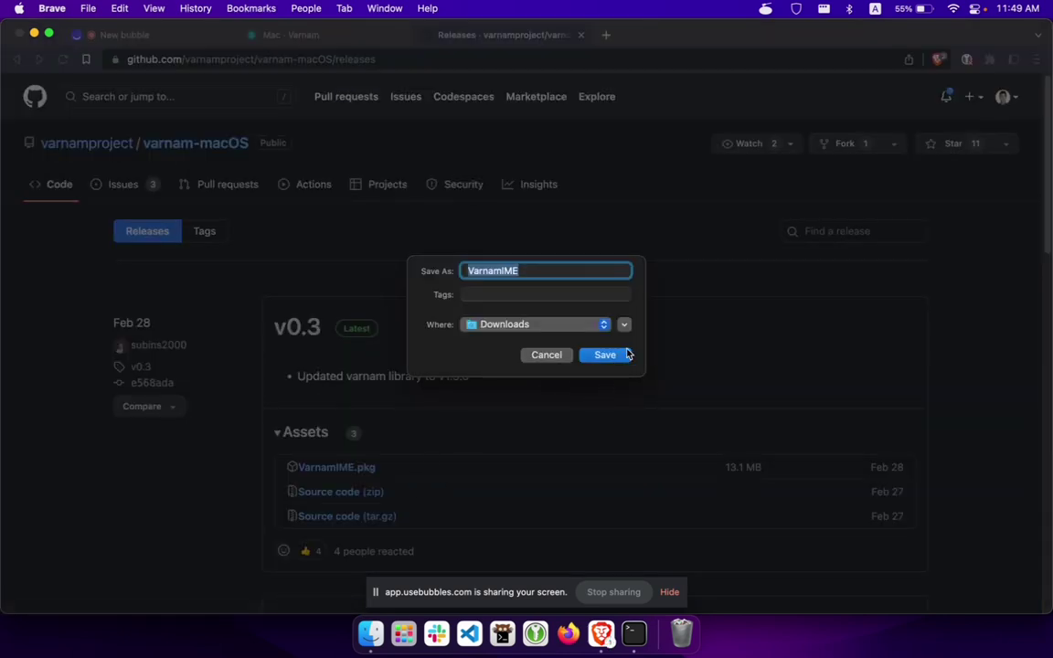
pyautogui.click(605, 355)
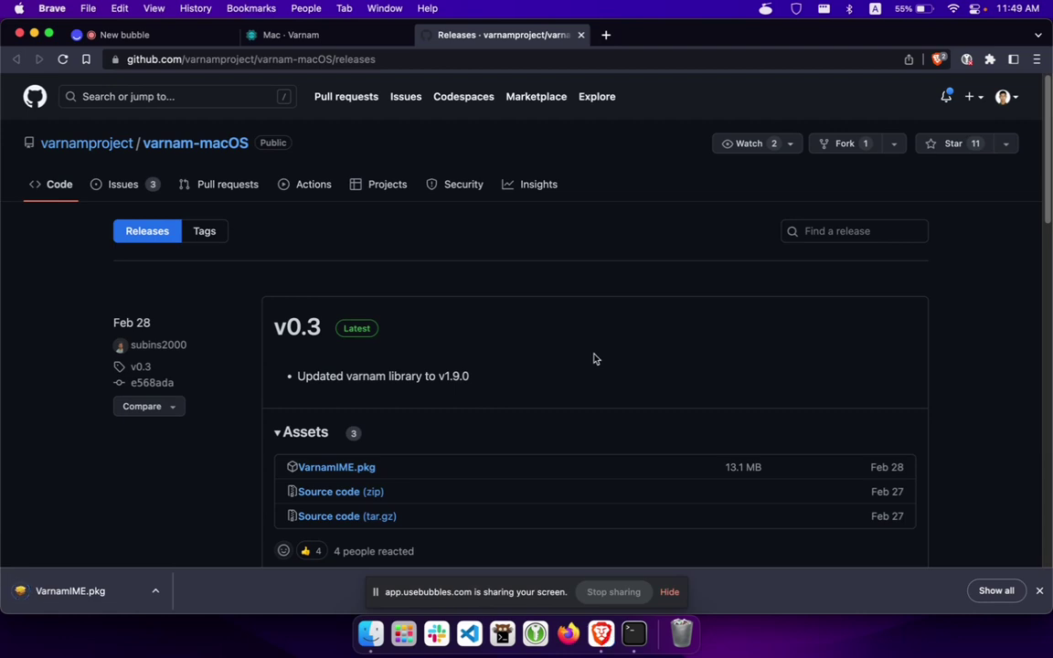
pyautogui.click(71, 592)
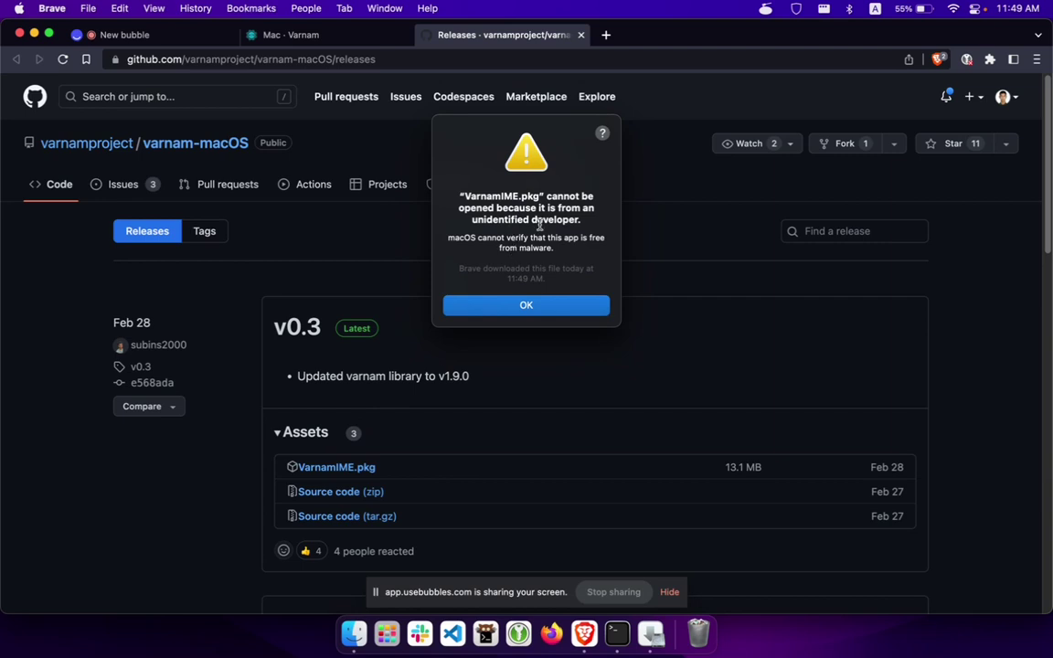
# Dismiss the unidentified-developer warning and the -128 error, then search Spotlight for 'securi'
pyautogui.click(525, 306)
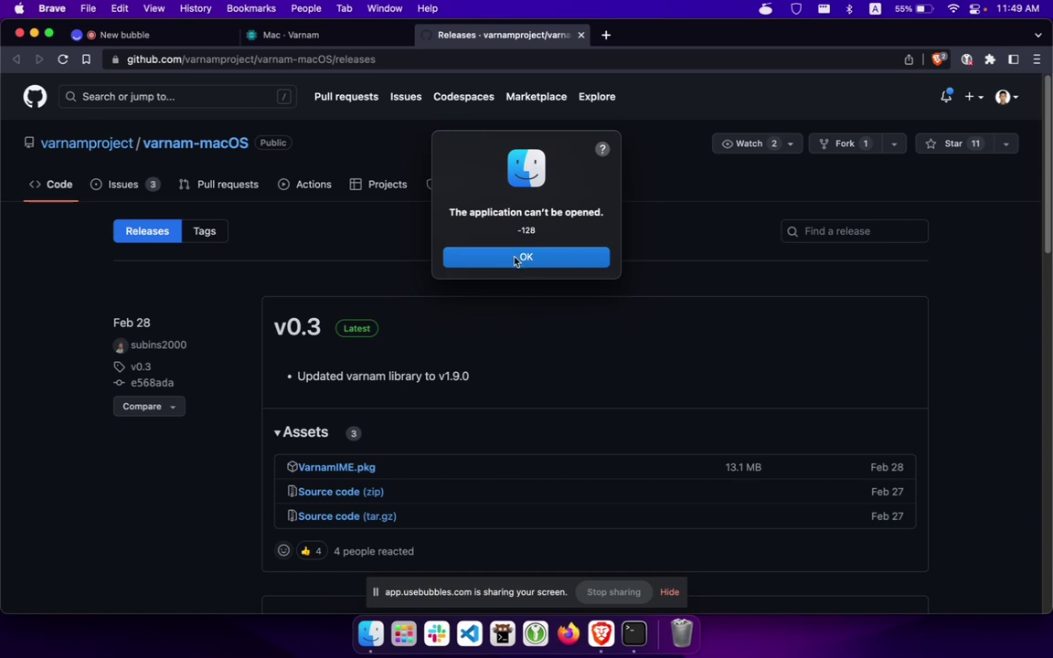
pyautogui.click(516, 258)
pyautogui.press('super+space')
pyautogui.write('sec')
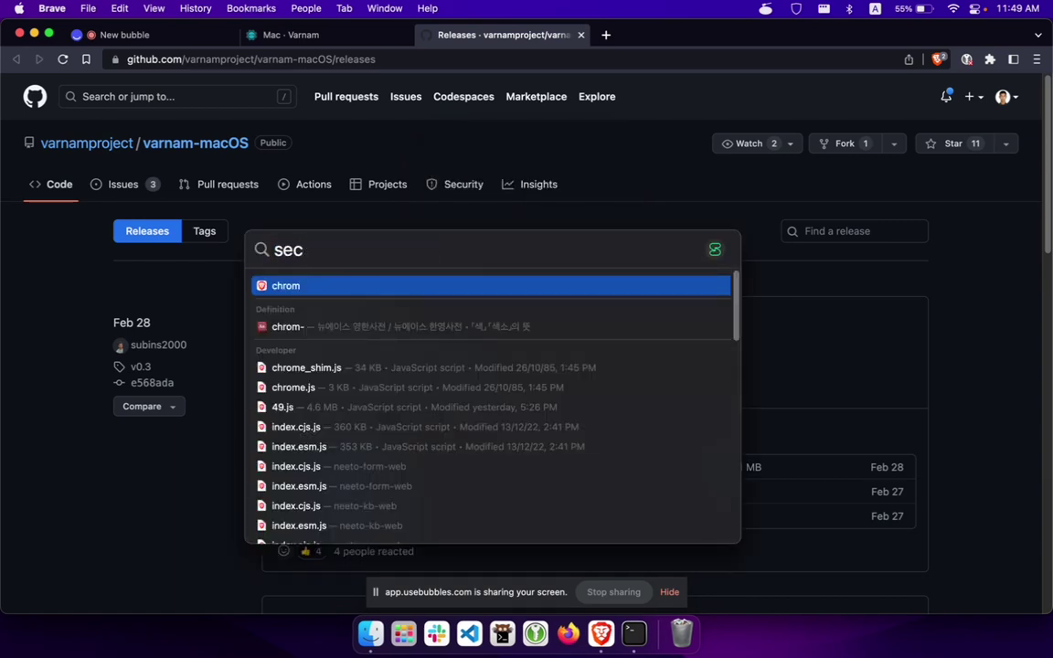
pyautogui.write('uri')
# In Security & Privacy > General, use Open Anyway to launch the VarnamIME.pkg installer
pyautogui.press('Return')
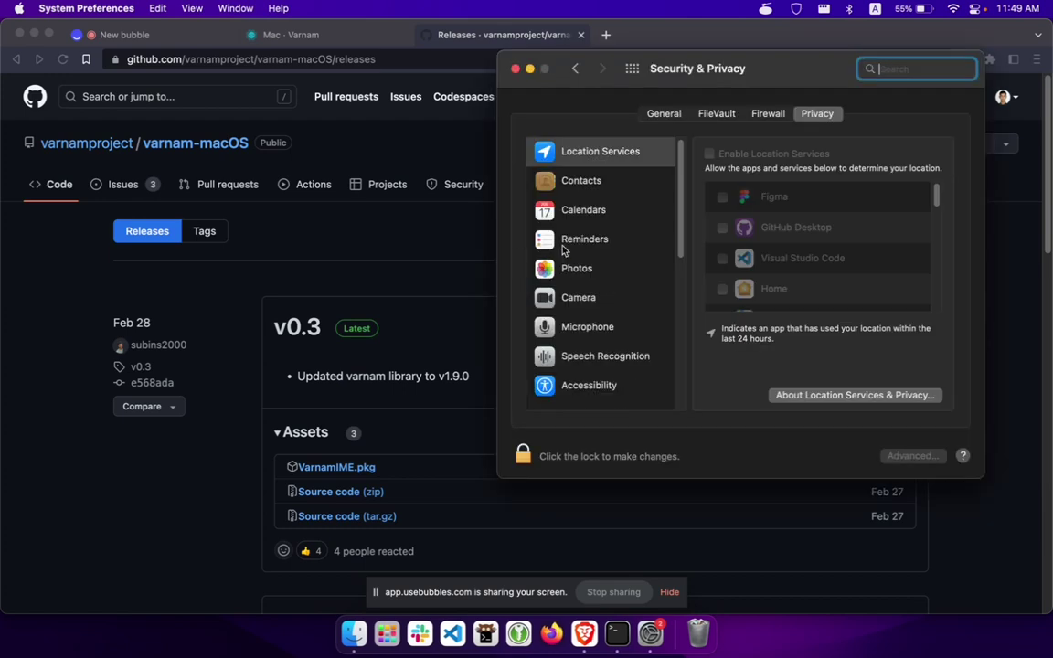
pyautogui.click(666, 114)
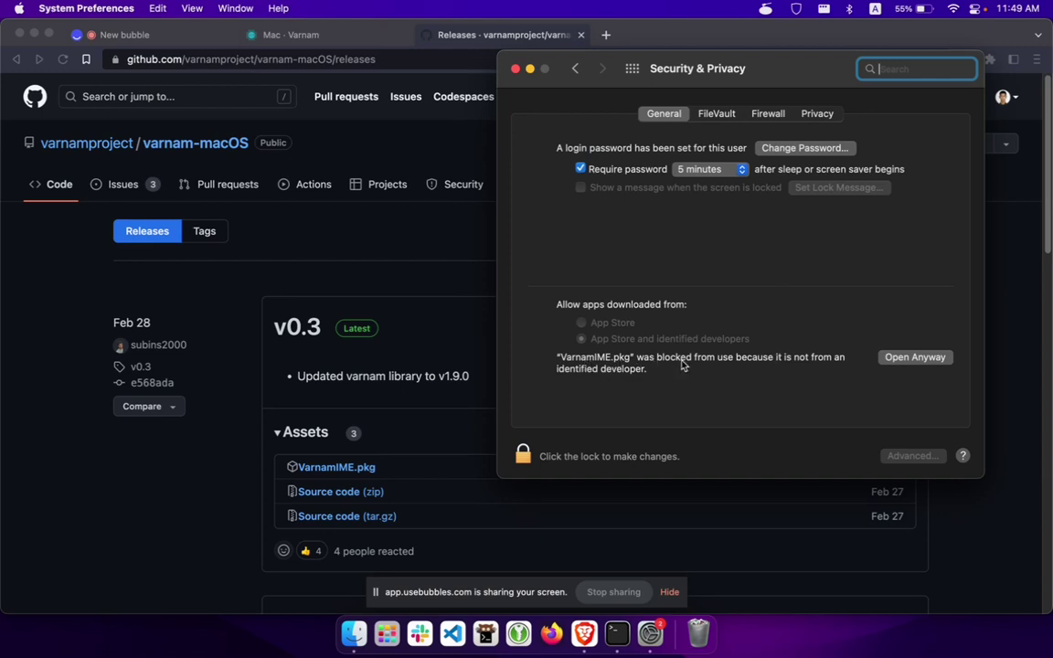
pyautogui.click(921, 362)
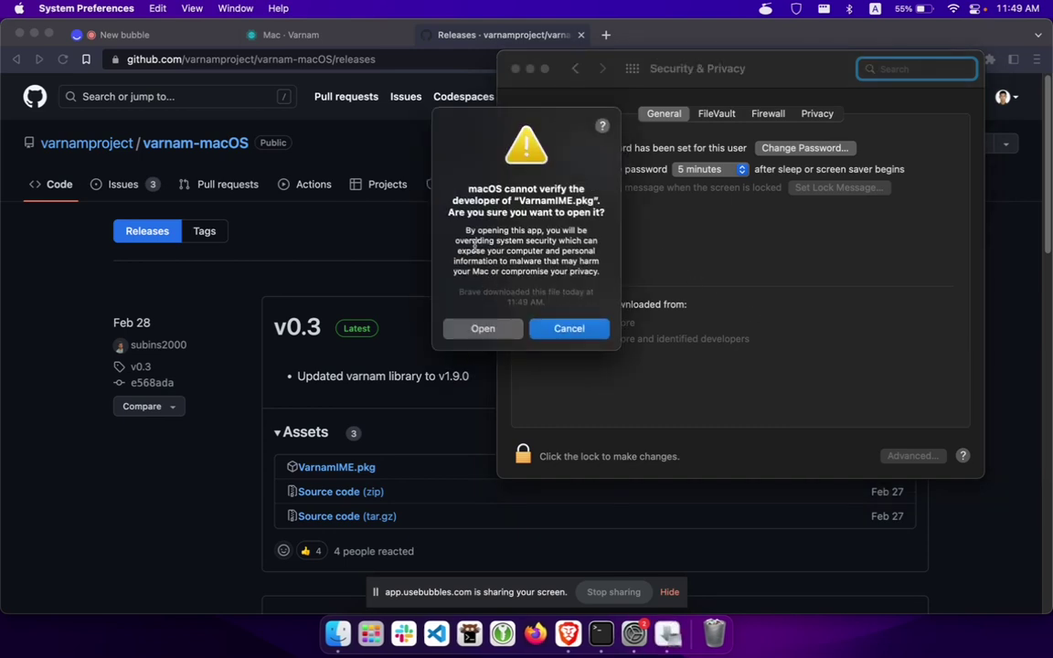
pyautogui.click(478, 330)
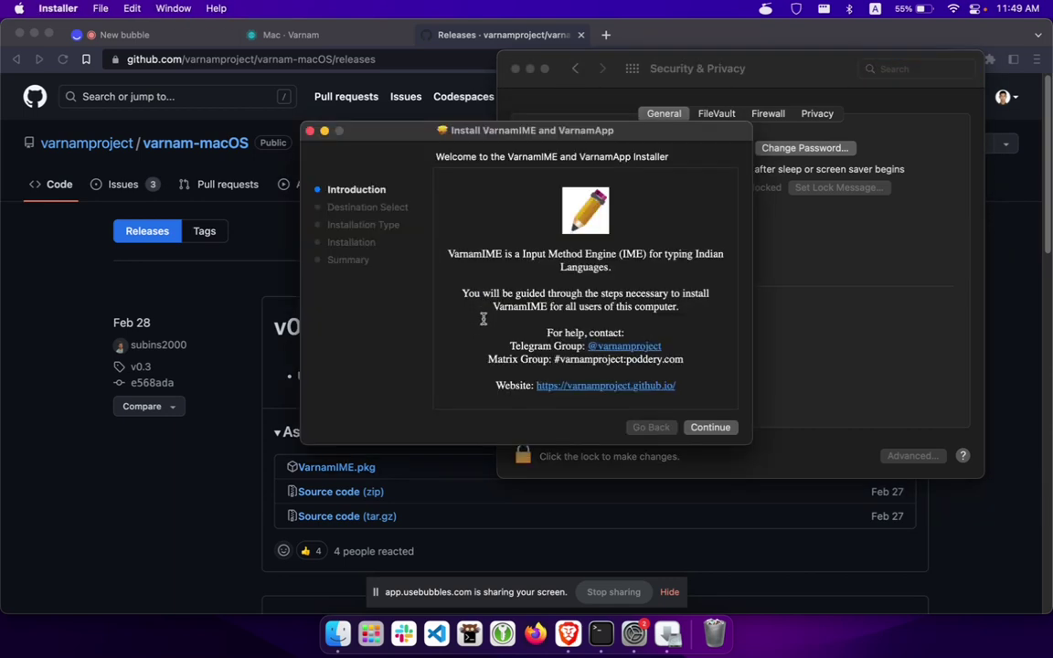
# Install to Macintosh HD with the standard installation, authorizing with the account password
pyautogui.click(711, 428)
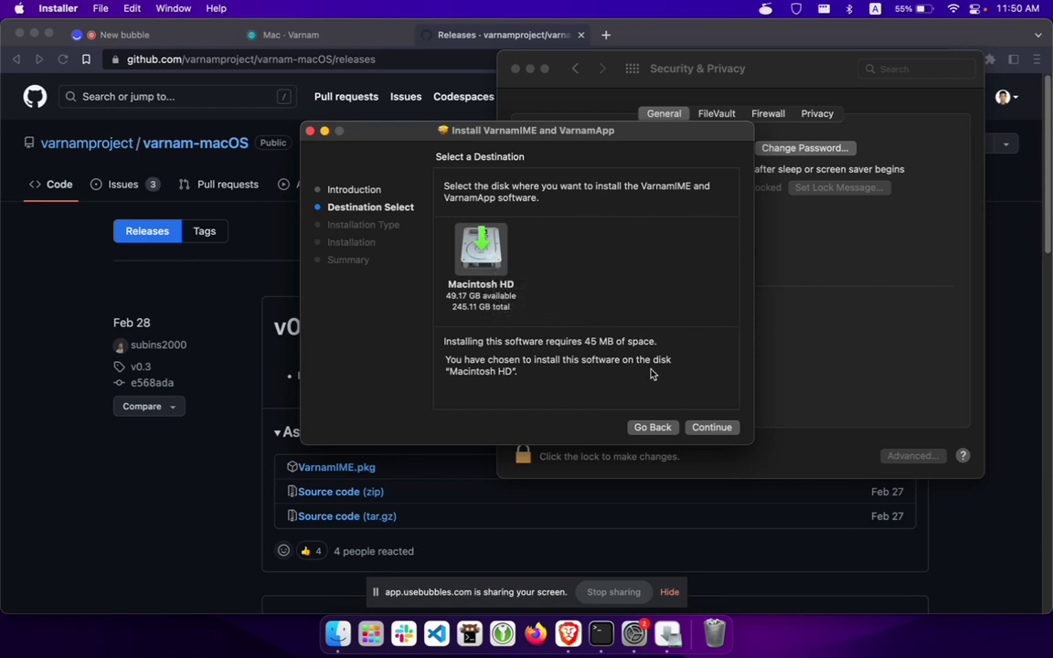
pyautogui.click(711, 427)
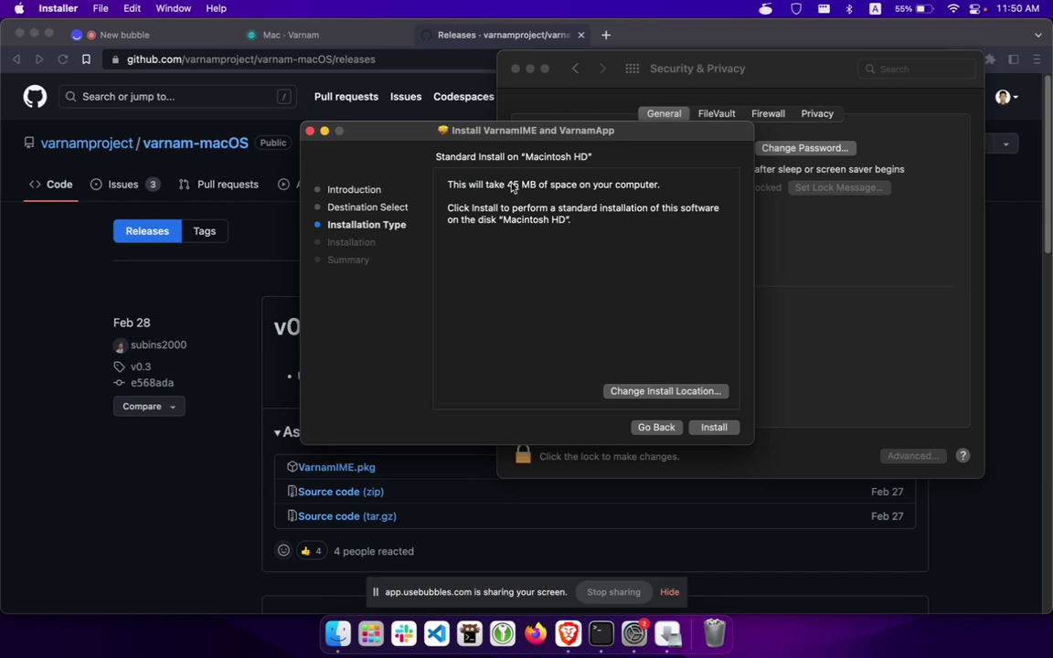
pyautogui.click(714, 427)
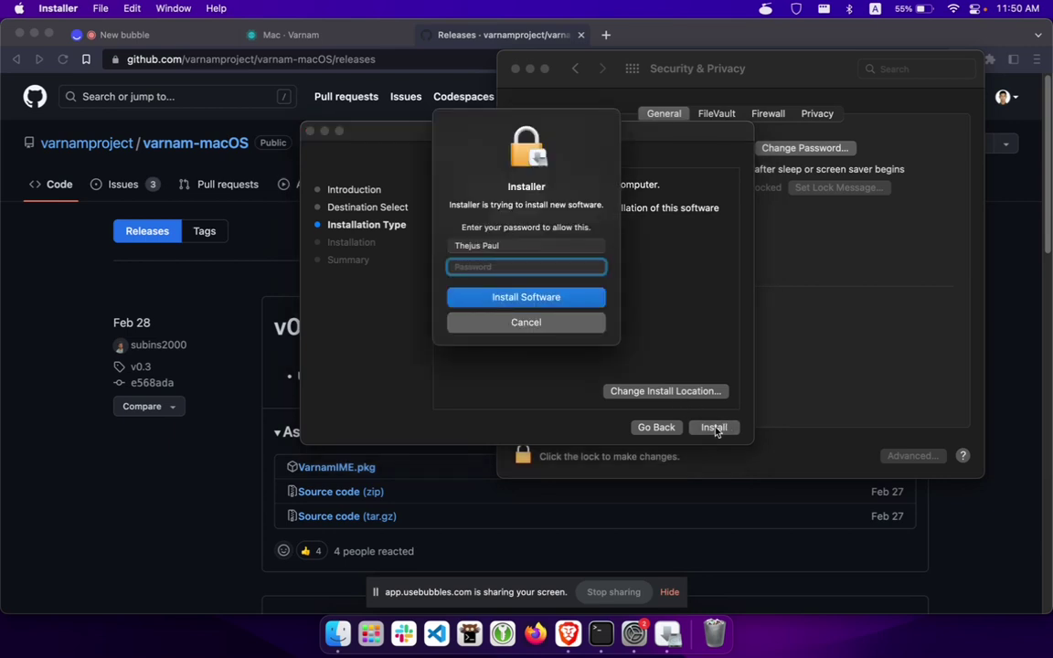
pyautogui.write('***')
pyautogui.press('Return')
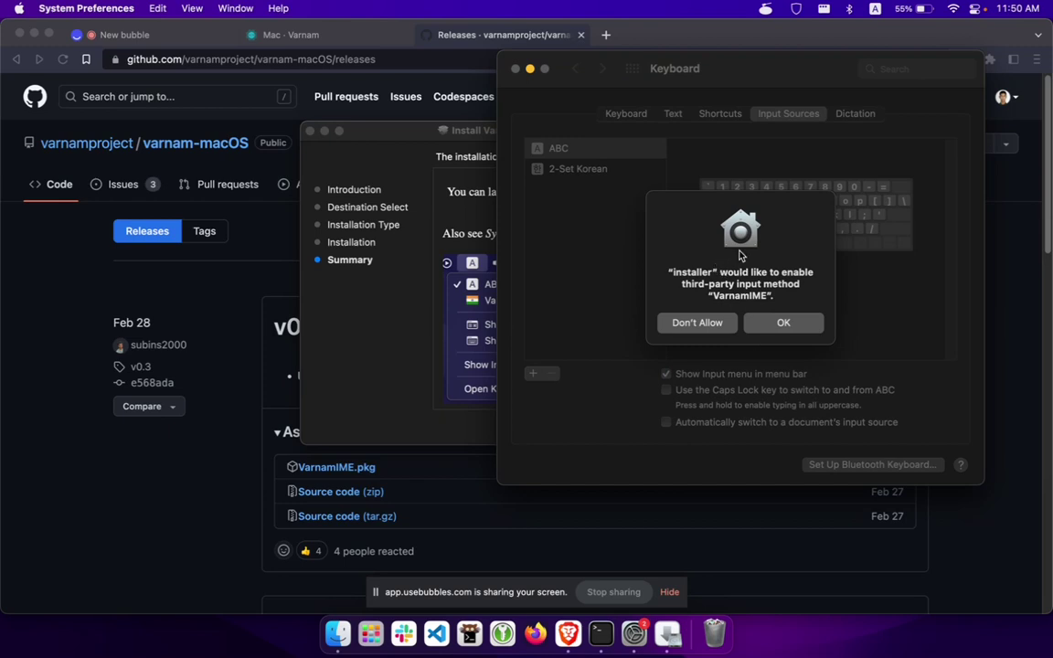
# Allow the VarnamIME input method and select it in Input Sources
pyautogui.doubleClick(740, 295)
pyautogui.click(775, 320)
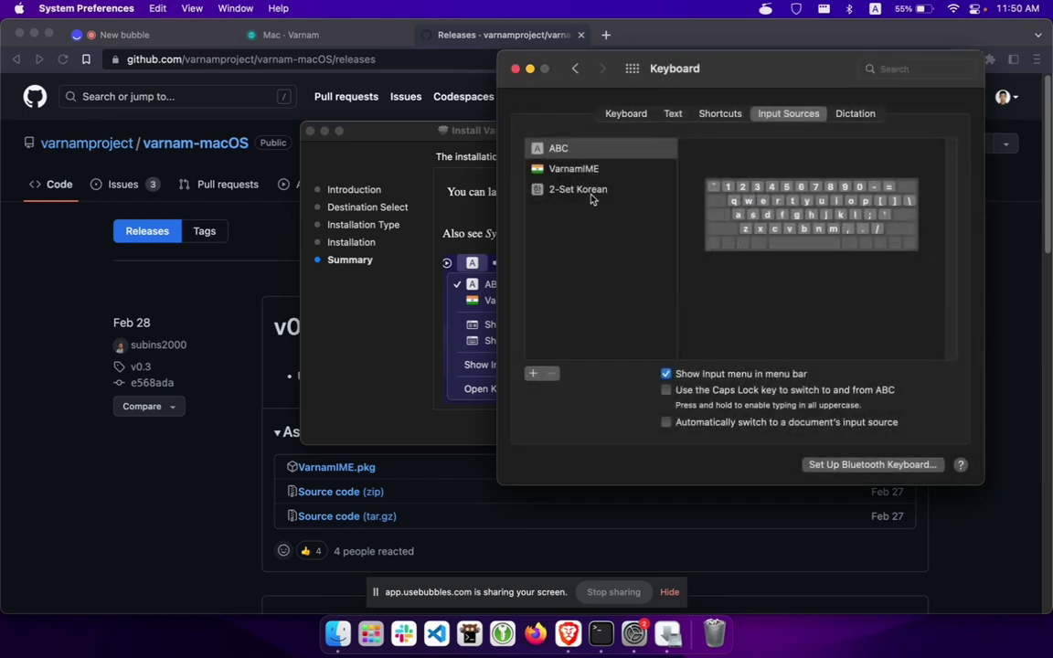
pyautogui.click(583, 170)
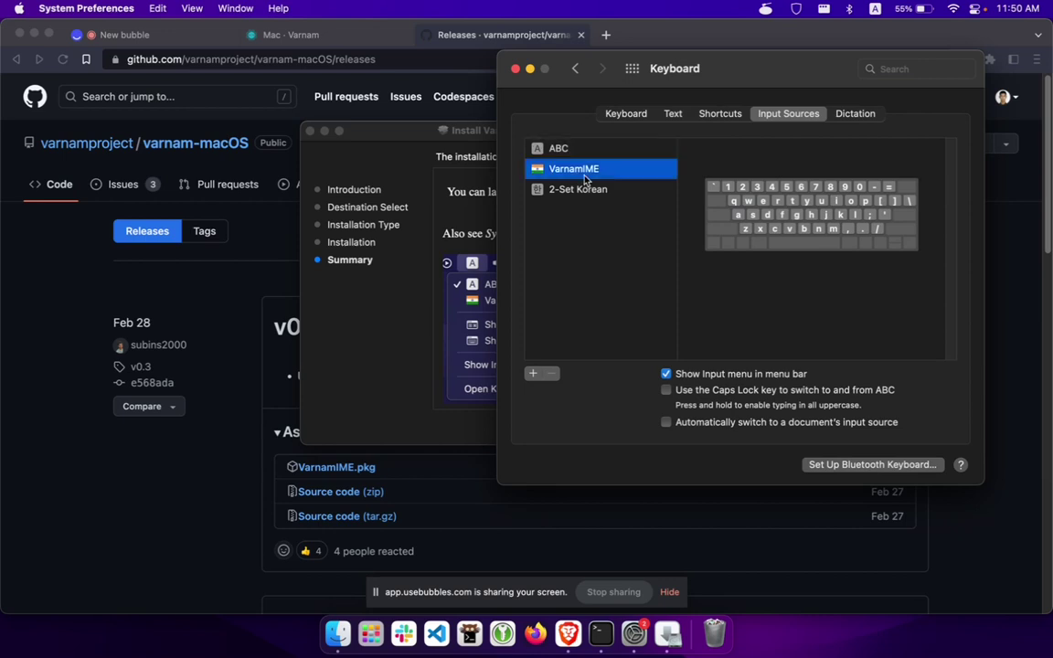
# Close the finished Installer, keeping the VarnamIME.pkg package, and return to Brave
pyautogui.click(416, 315)
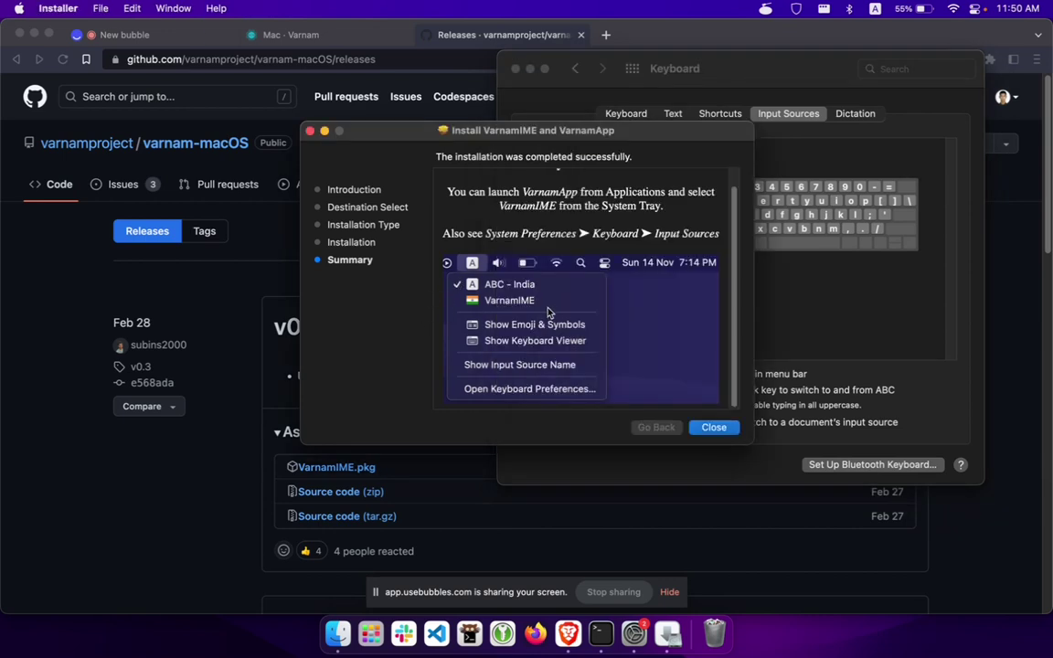
pyautogui.click(714, 426)
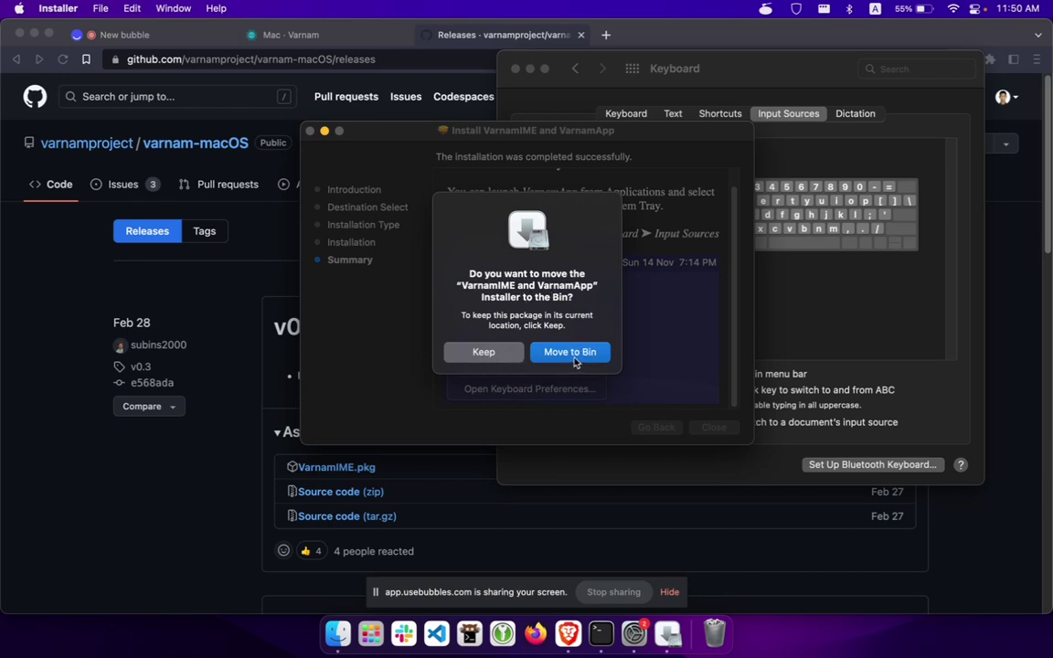
pyautogui.click(497, 354)
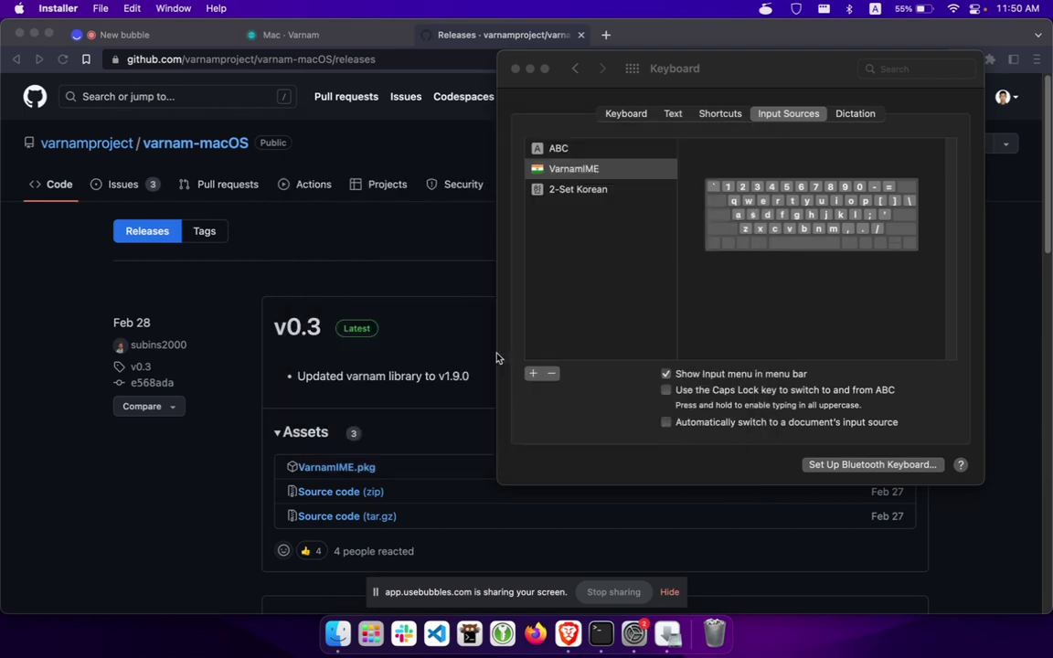
pyautogui.click(434, 270)
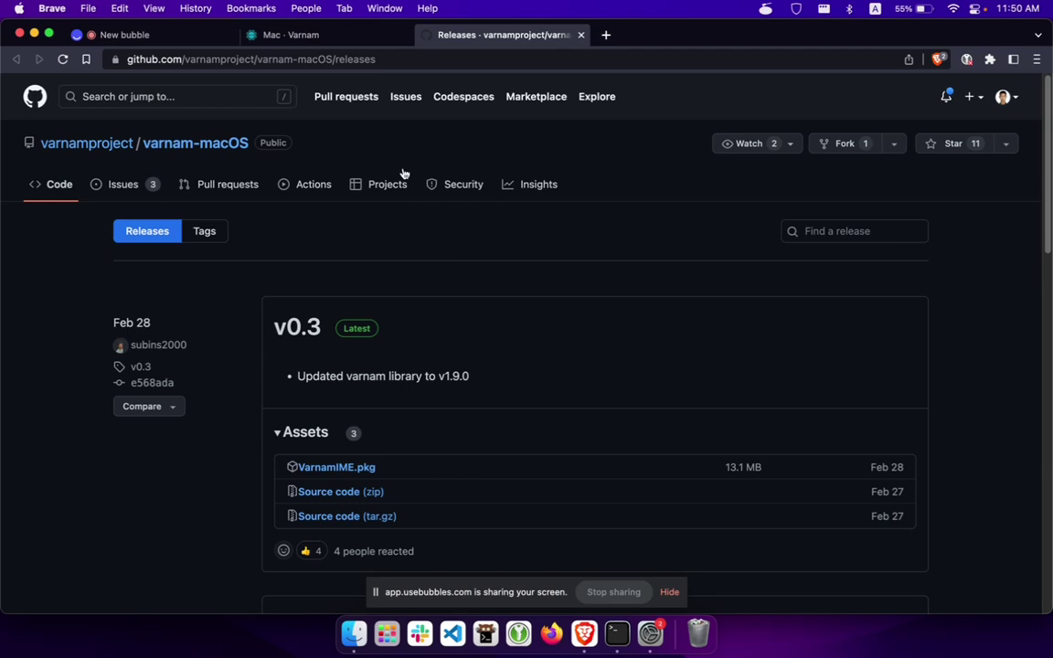
# Read the post-installation instructions in the Varnam Mac install docs tab
pyautogui.click(305, 36)
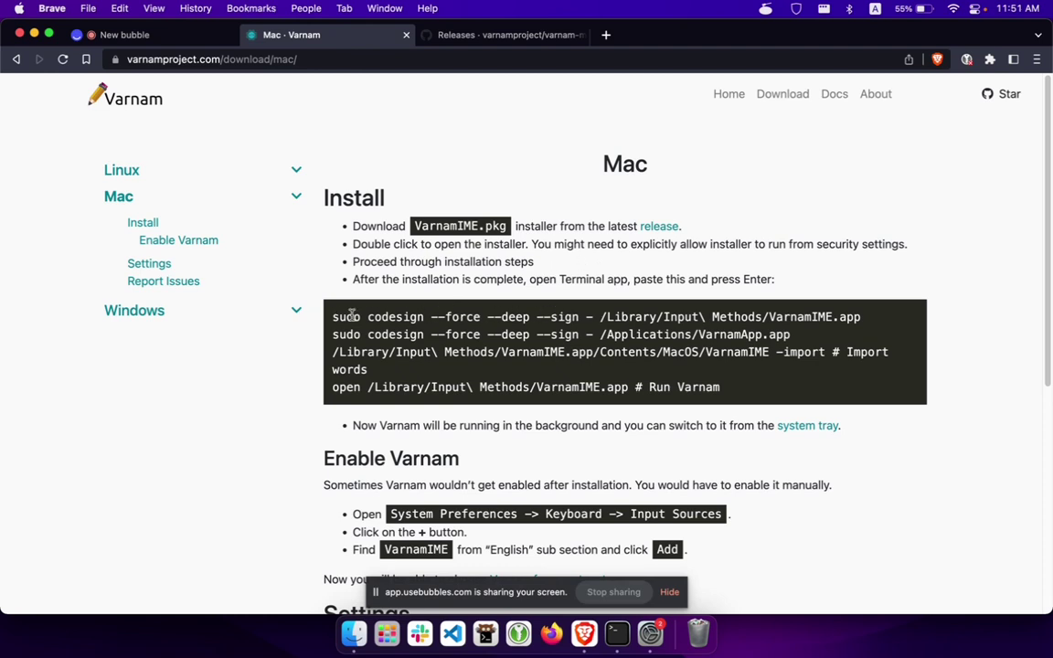
pyautogui.moveTo(363, 280); pyautogui.dragTo(628, 279)
pyautogui.click(601, 291)
# Launch Terminal via Spotlight and return to the Varnam install page
pyautogui.press('super+space')
pyautogui.write('termin')
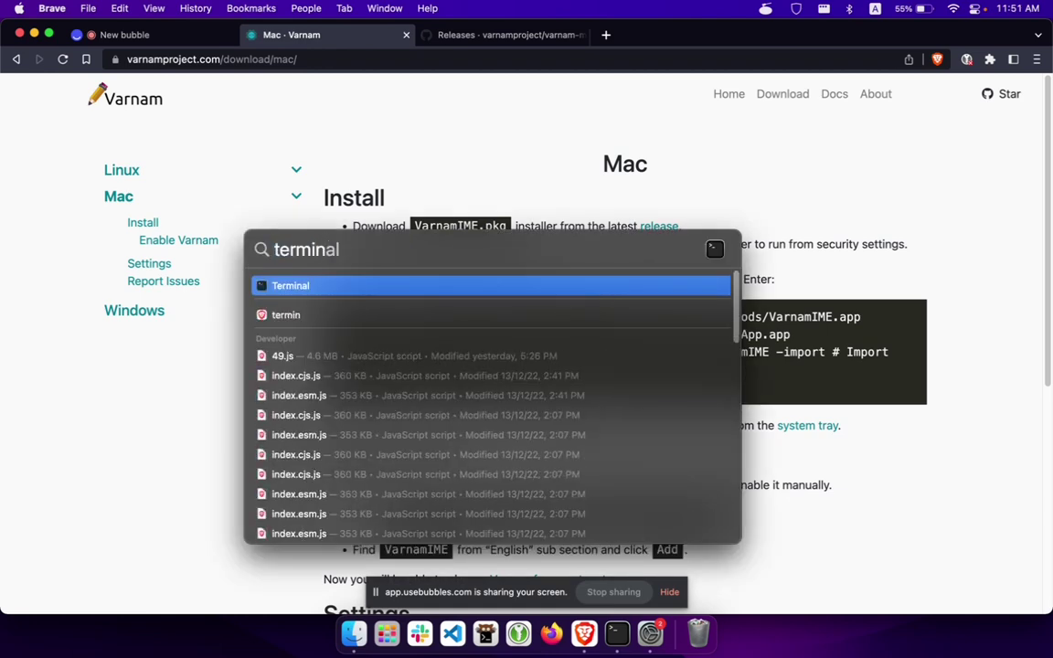
pyautogui.press('Return')
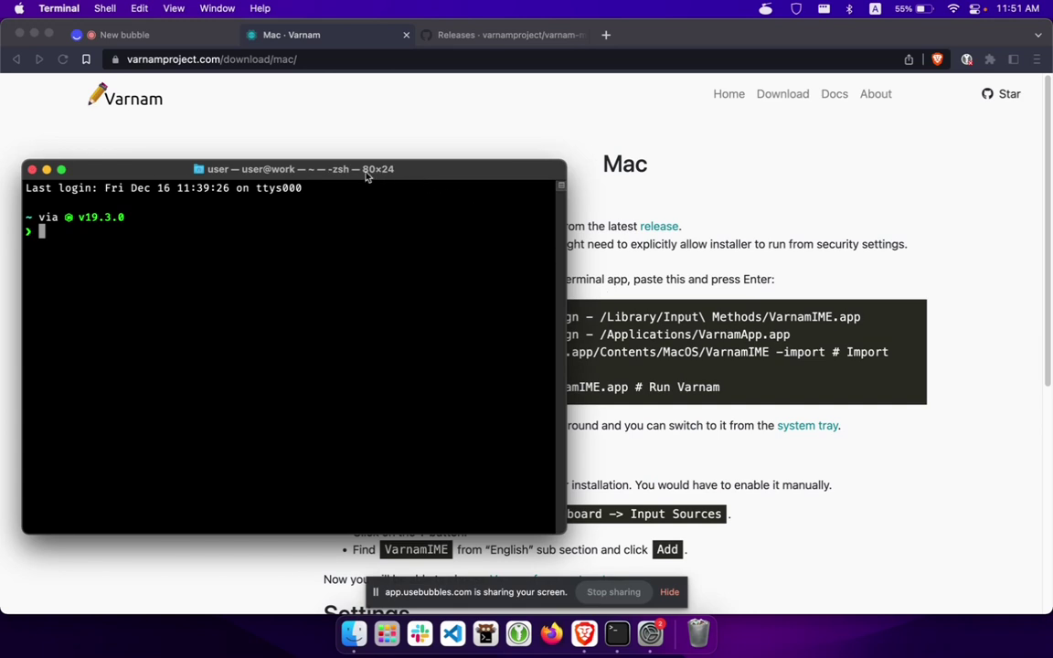
pyautogui.click(589, 308)
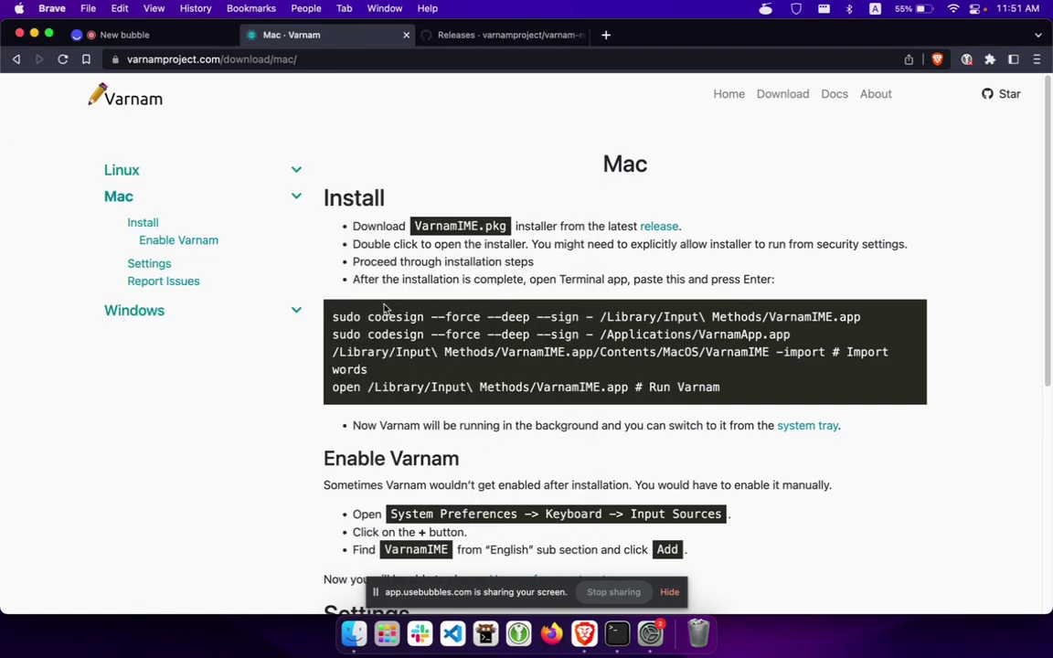
# Copy the first sudo codesign command for VarnamIME.app into Terminal and run it with the password
pyautogui.moveTo(332, 316); pyautogui.dragTo(862, 316)
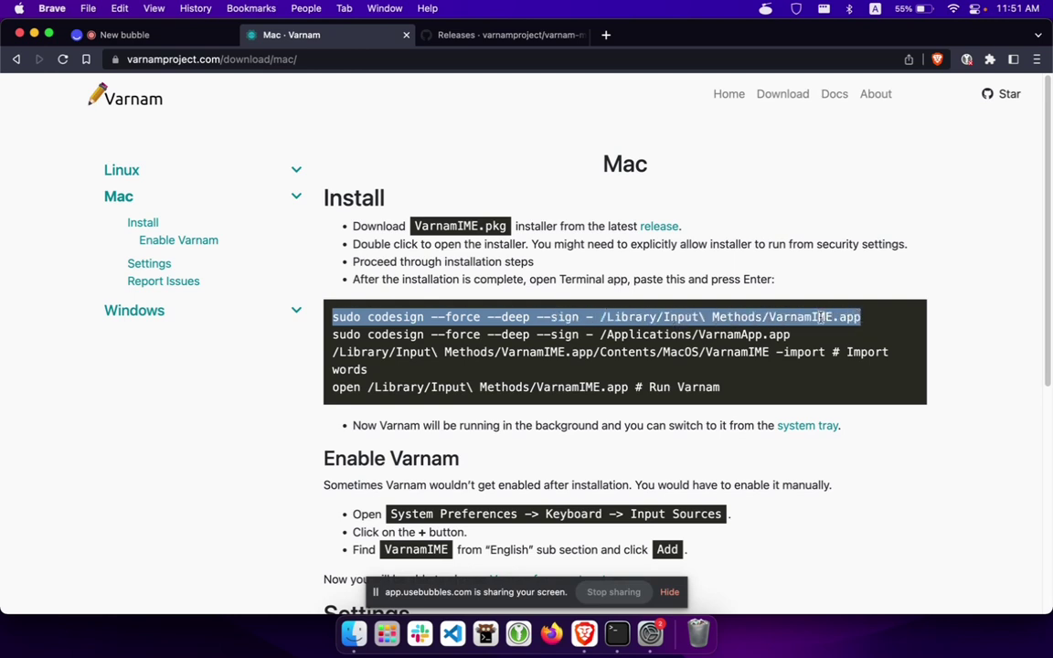
pyautogui.rightClick(749, 331)
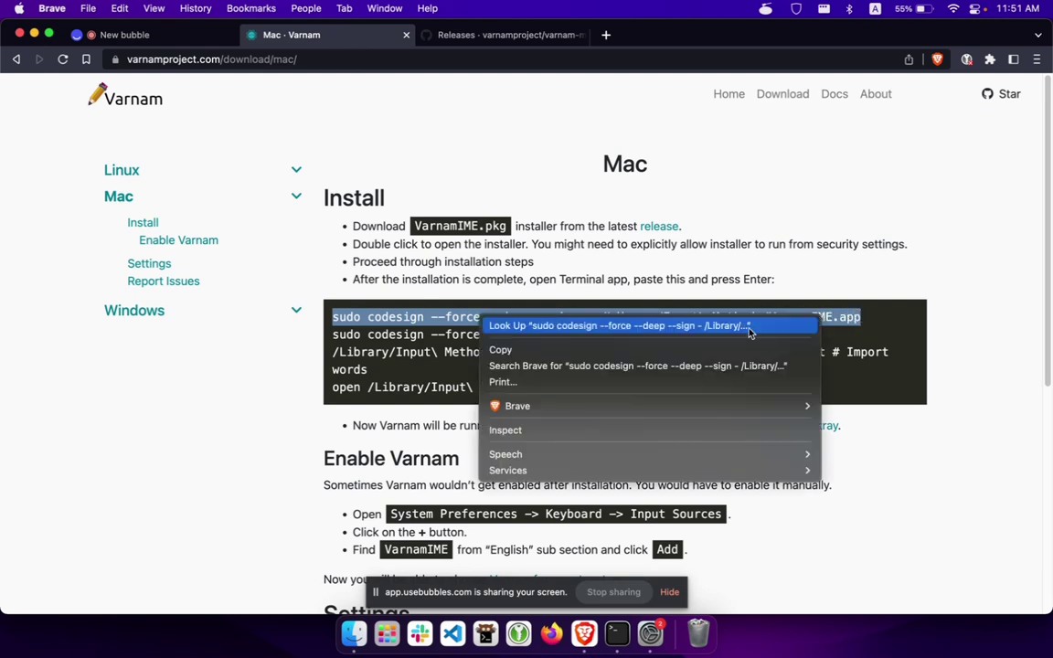
pyautogui.click(606, 349)
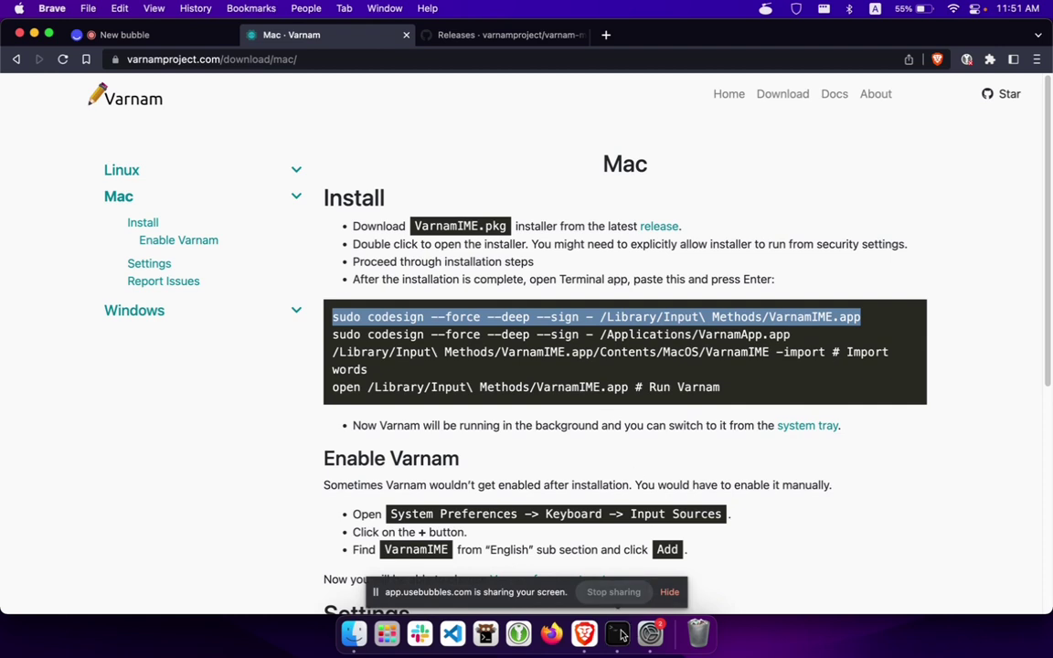
pyautogui.press('super+Tab')
pyautogui.rightClick(256, 308)
pyautogui.click(211, 270)
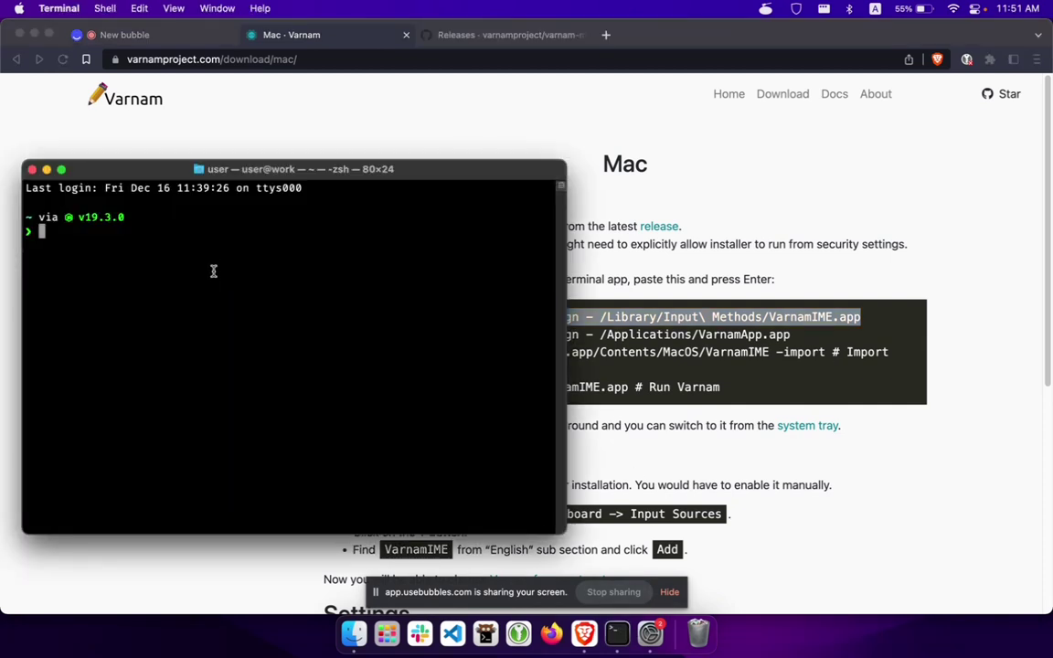
pyautogui.rightClick(216, 266)
pyautogui.click(235, 291)
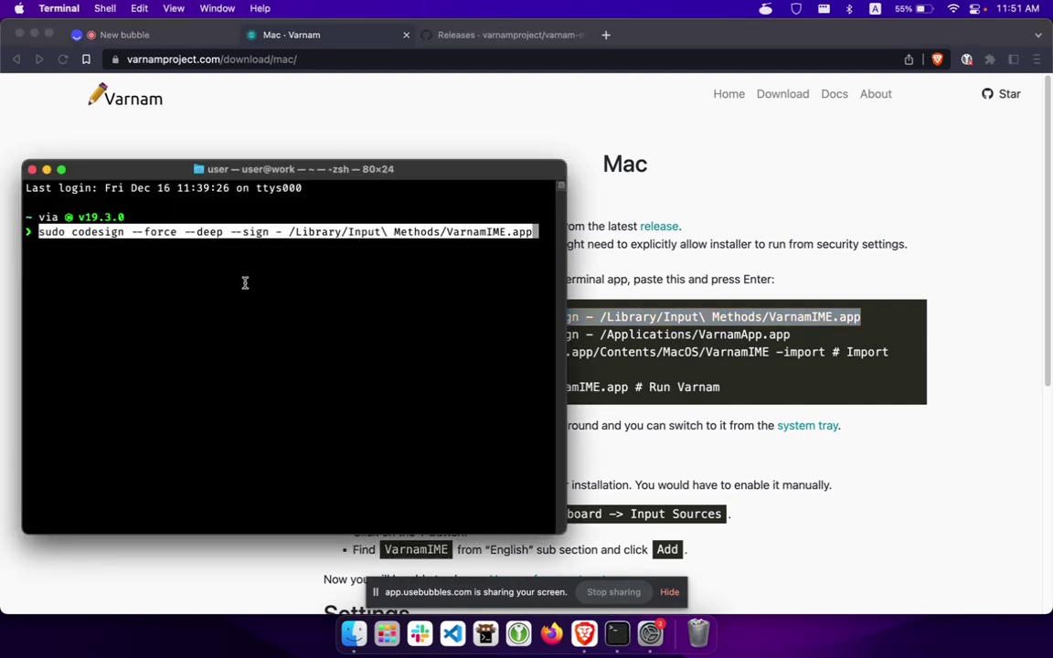
pyautogui.press('Return')
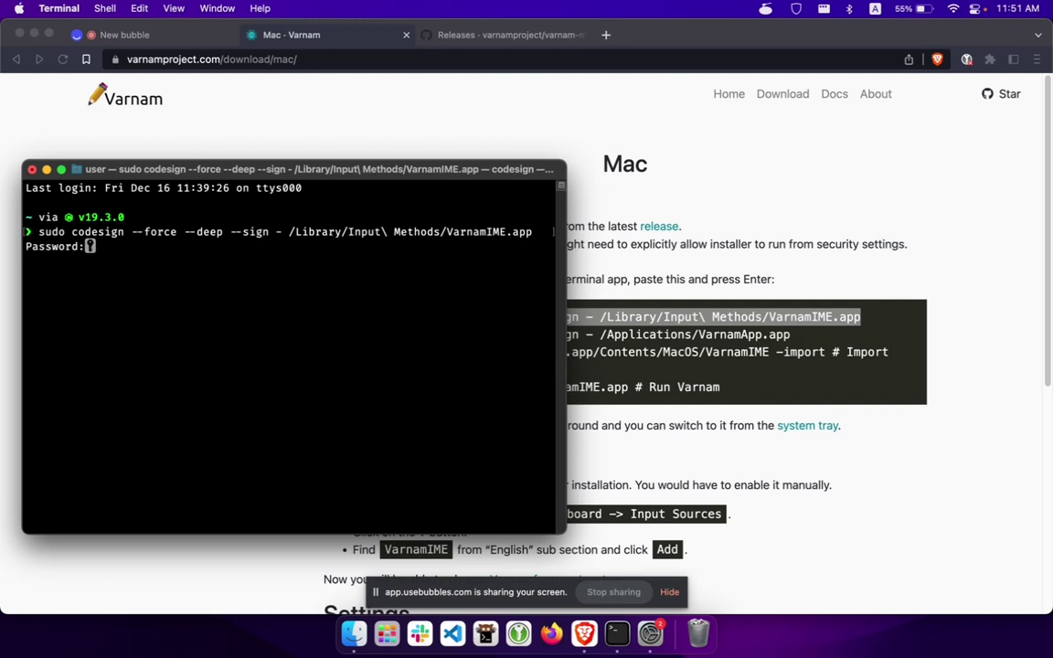
pyautogui.press('Return')
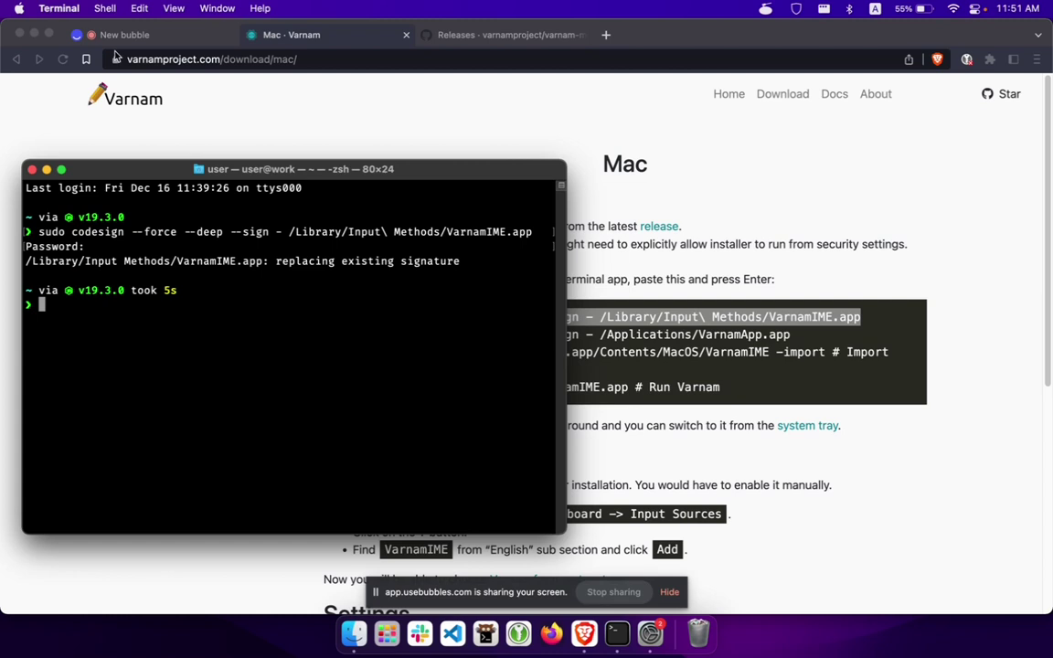
pyautogui.click(592, 296)
pyautogui.moveTo(788, 335); pyautogui.dragTo(333, 335)
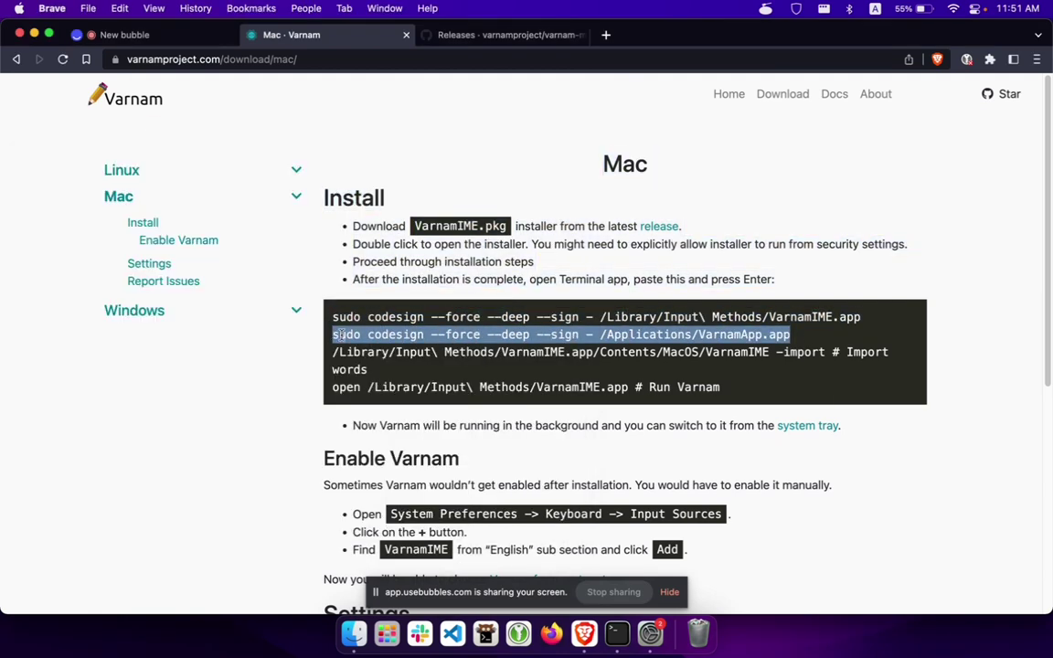
# Copy the VarnamApp codesign command into Terminal and run it
pyautogui.rightClick(333, 333)
pyautogui.click(366, 369)
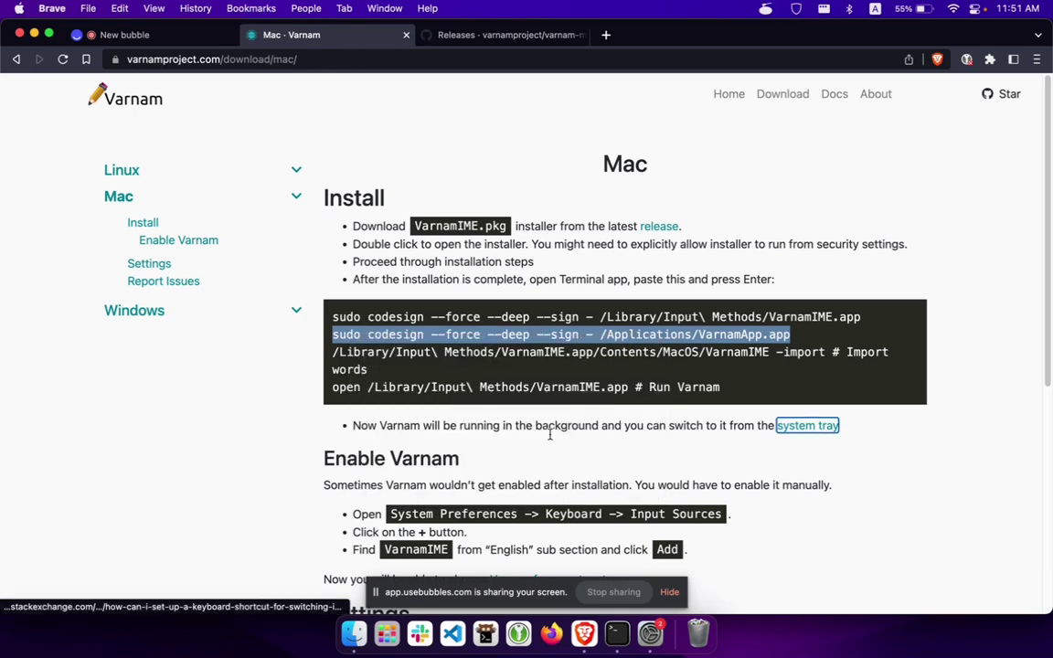
pyautogui.click(617, 633)
pyautogui.rightClick(304, 370)
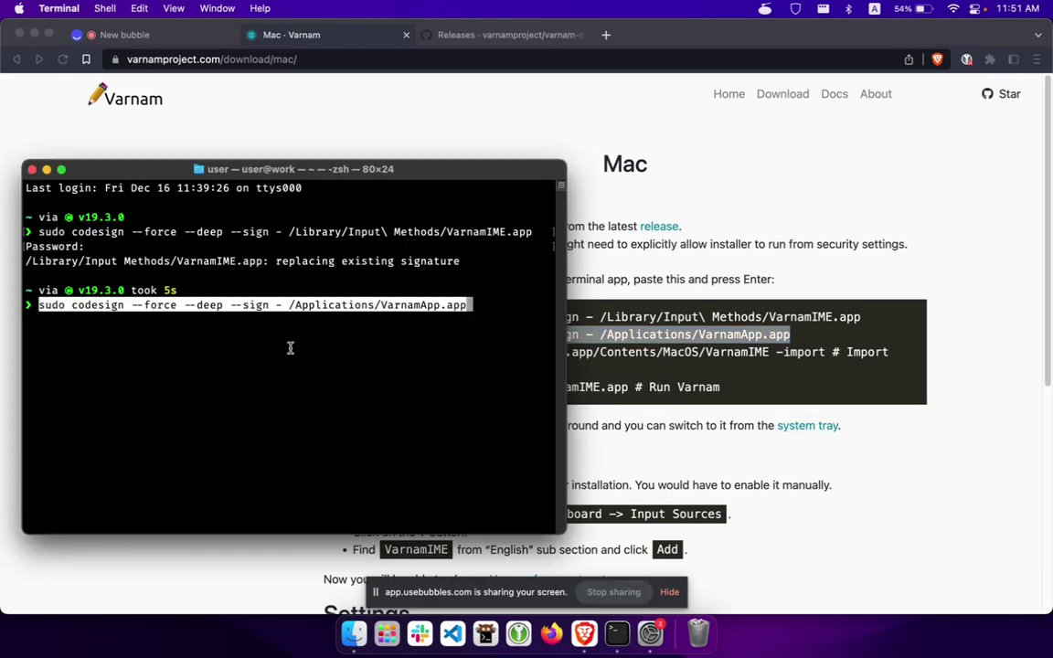
pyautogui.press('Return')
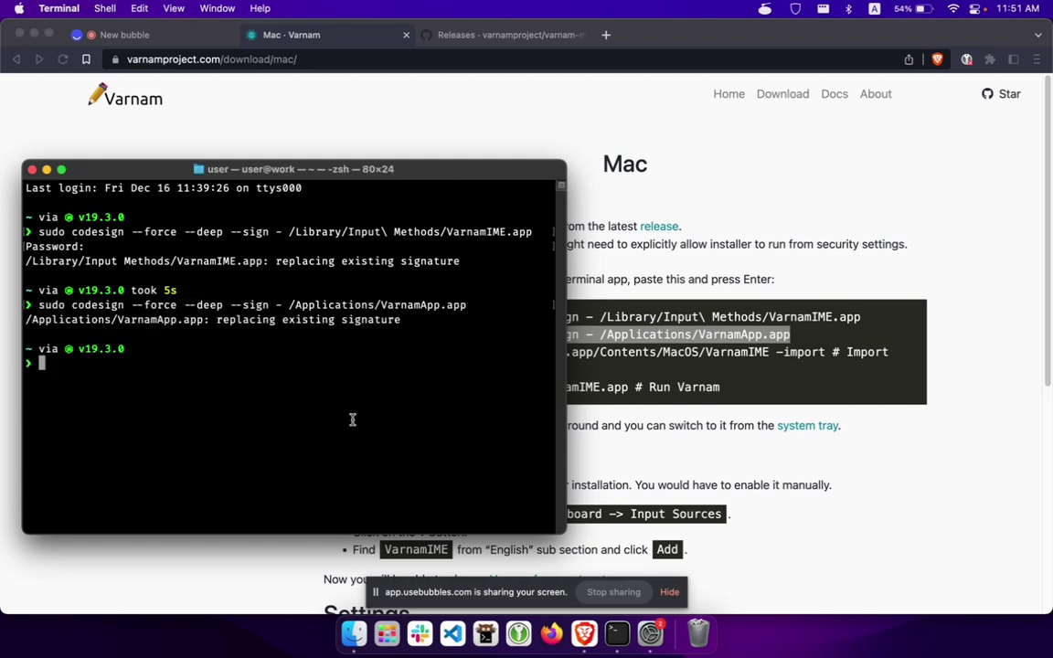
# Copy the word-import command into Terminal and run it to import the Varnam word lists
pyautogui.click(606, 363)
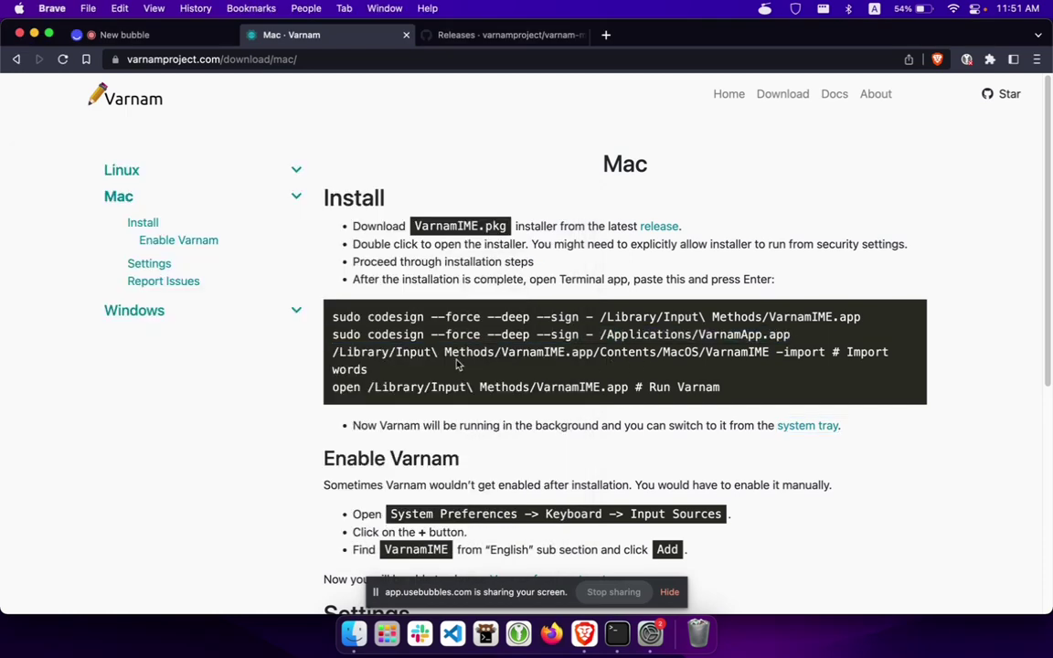
pyautogui.moveTo(397, 369); pyautogui.dragTo(334, 352)
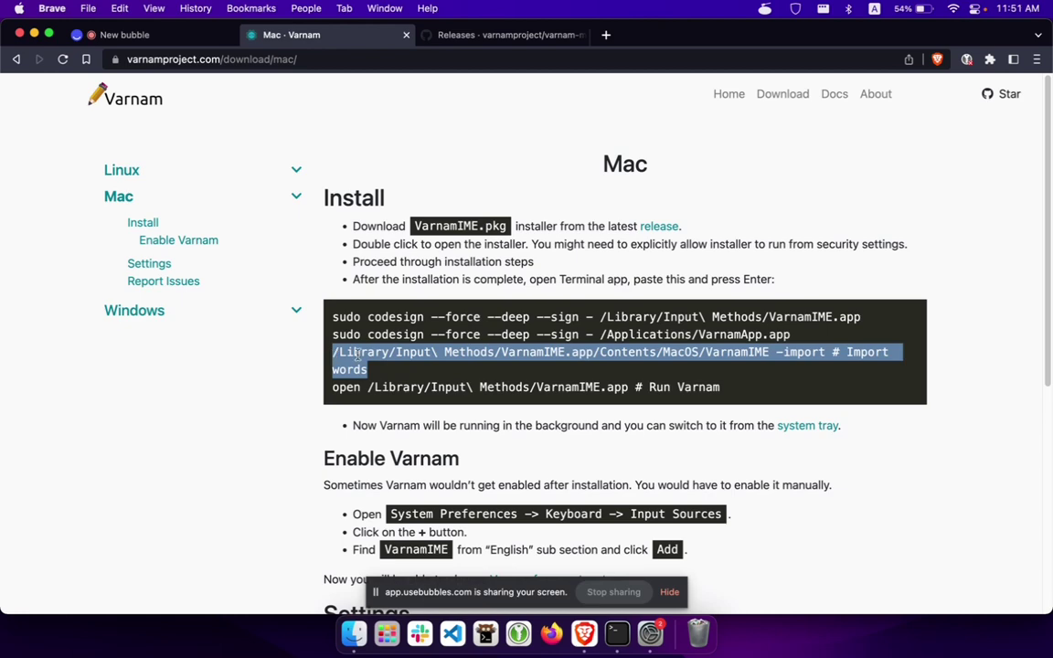
pyautogui.rightClick(359, 356)
pyautogui.click(378, 390)
pyautogui.click(616, 632)
pyautogui.rightClick(329, 439)
pyautogui.click(347, 462)
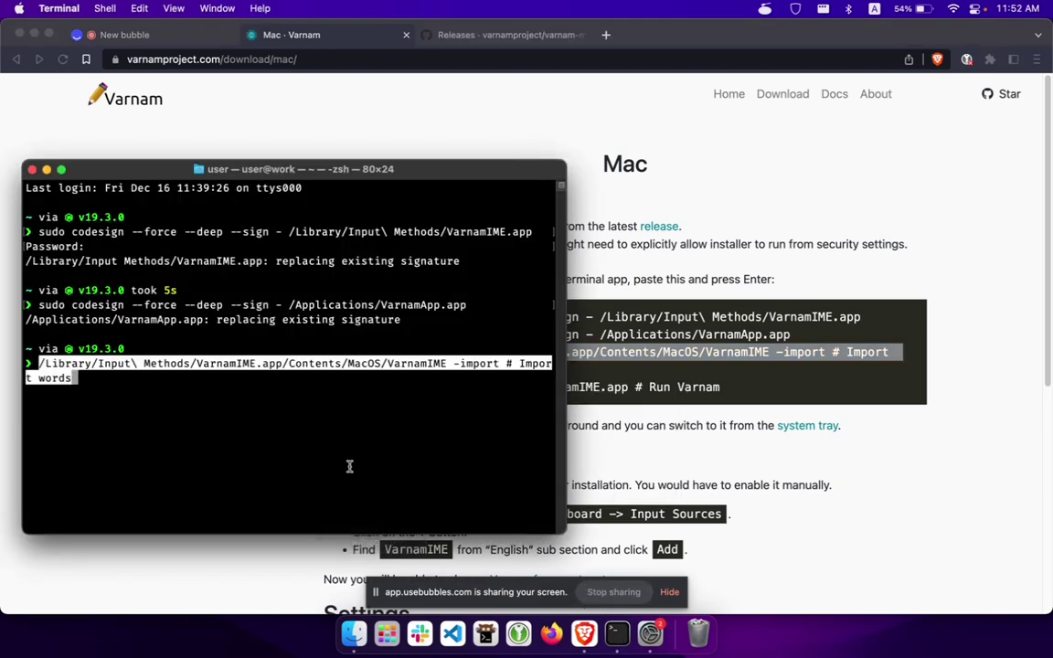
pyautogui.press('Return')
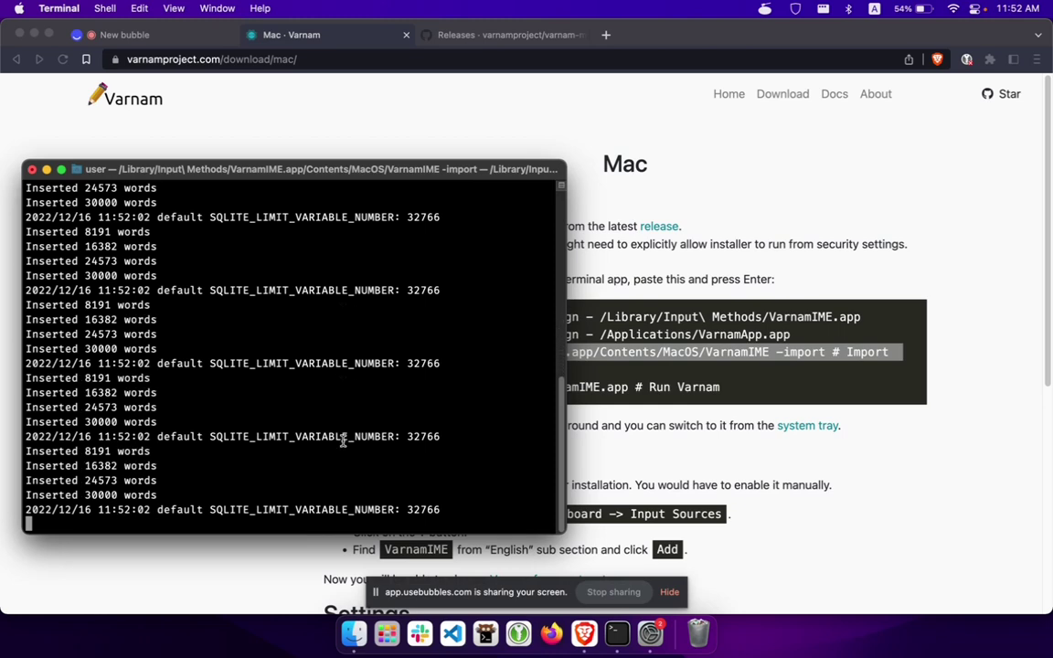
# Copy and run the command that opens /Library/Input Methods/VarnamIME.app
pyautogui.click(658, 362)
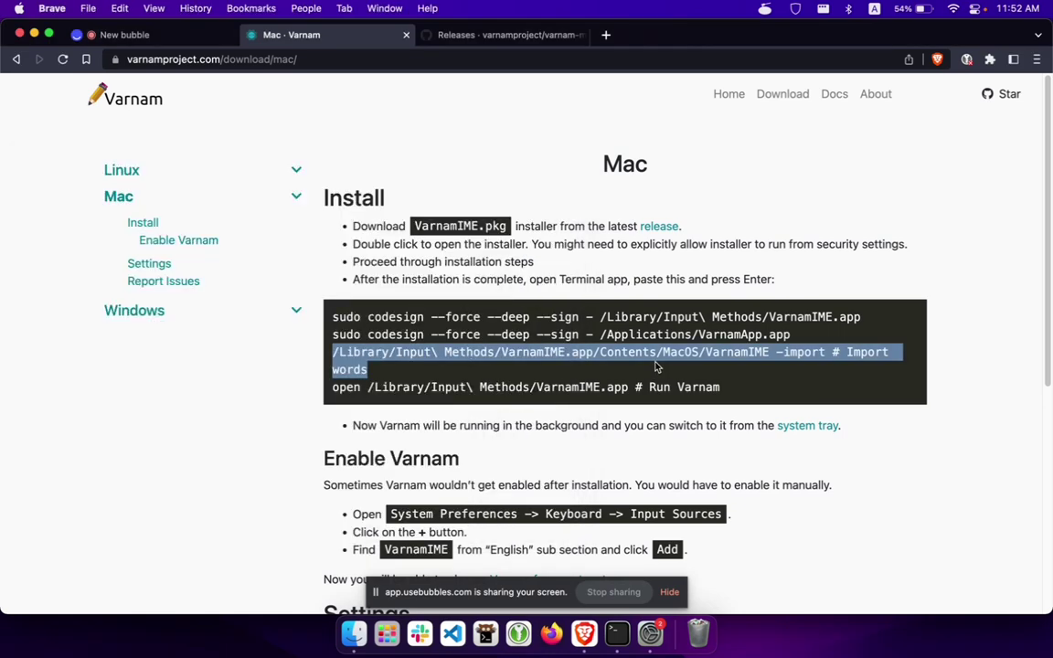
pyautogui.moveTo(767, 352); pyautogui.dragTo(502, 353)
pyautogui.click(528, 353)
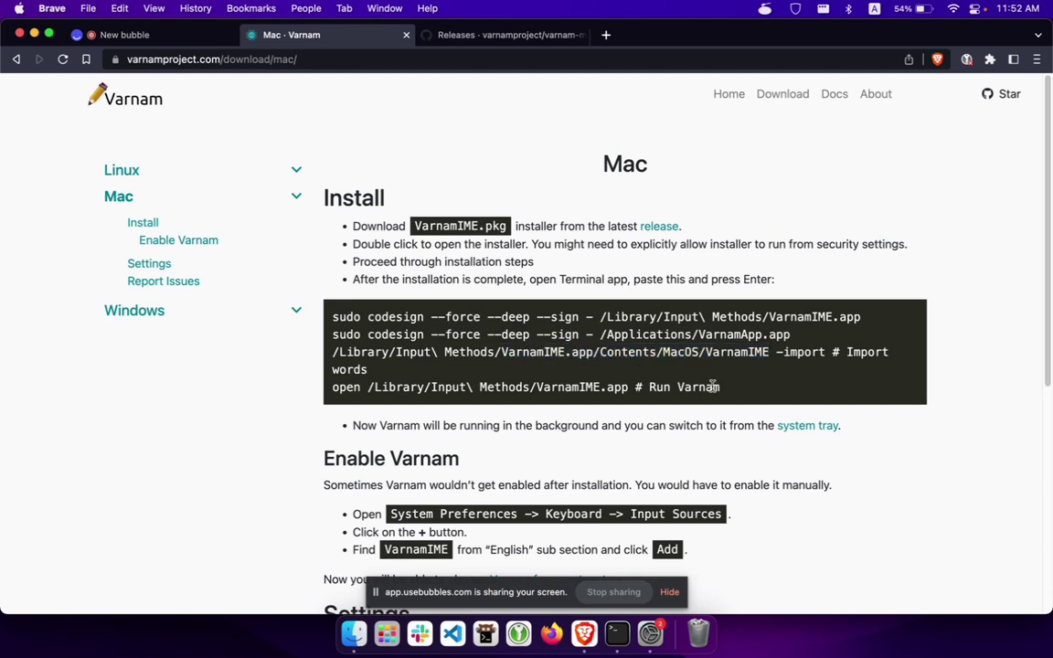
pyautogui.moveTo(626, 386); pyautogui.dragTo(311, 387)
pyautogui.rightClick(376, 391)
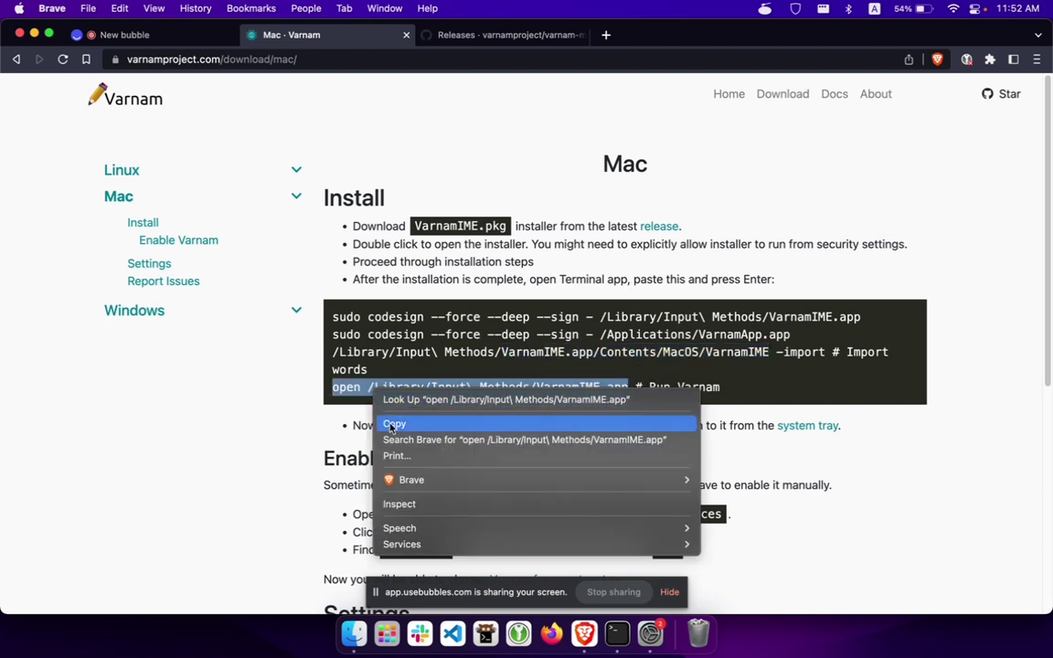
pyautogui.click(394, 424)
pyautogui.click(616, 632)
pyautogui.rightClick(349, 467)
pyautogui.click(369, 491)
pyautogui.press('Return')
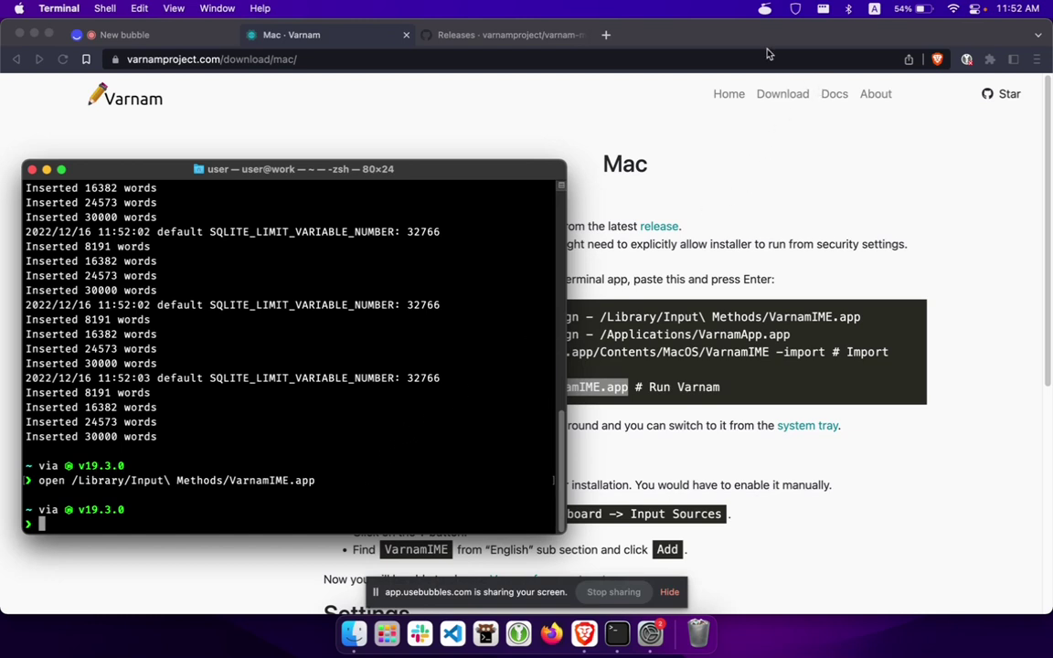
pyautogui.click(691, 46)
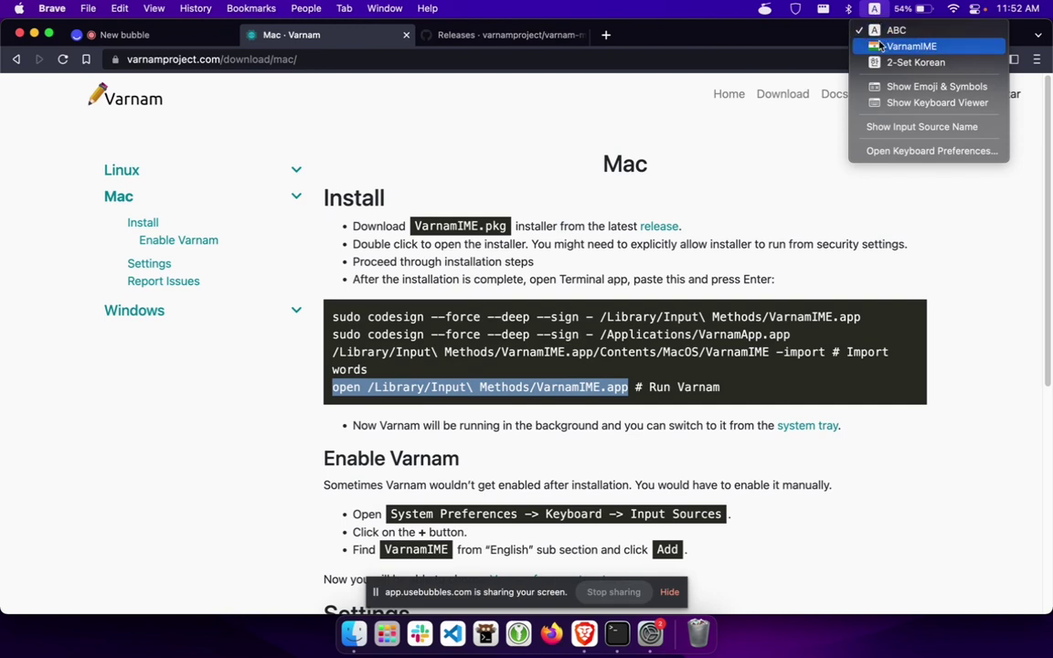
# Switch the input source to VarnamIME and test typing 'ennum' in a new tab
pyautogui.click(881, 45)
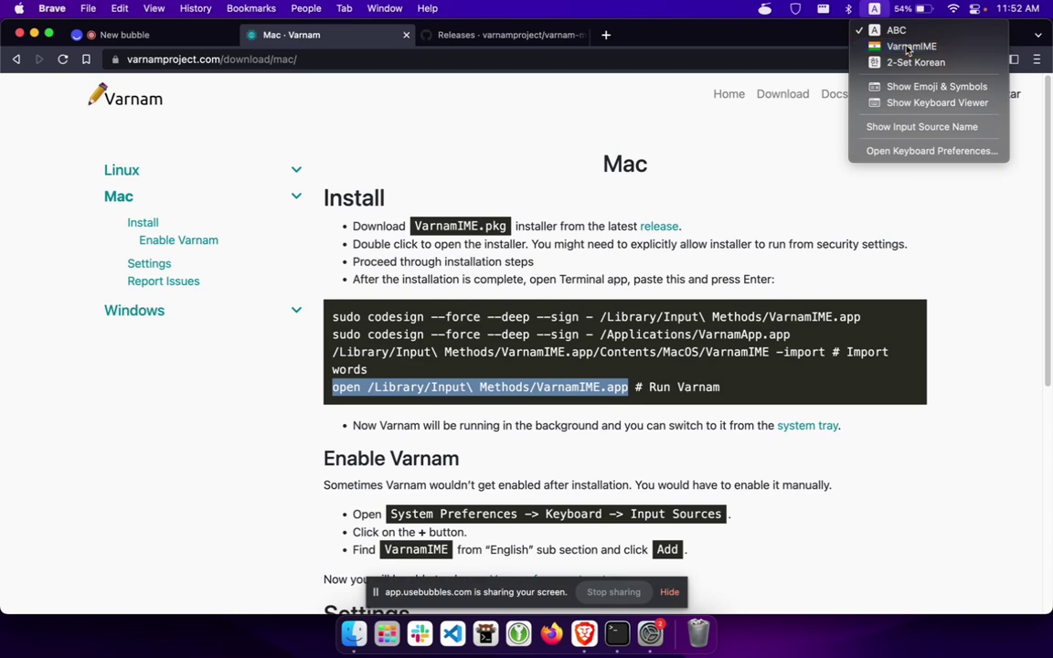
pyautogui.click(605, 35)
pyautogui.write('e')
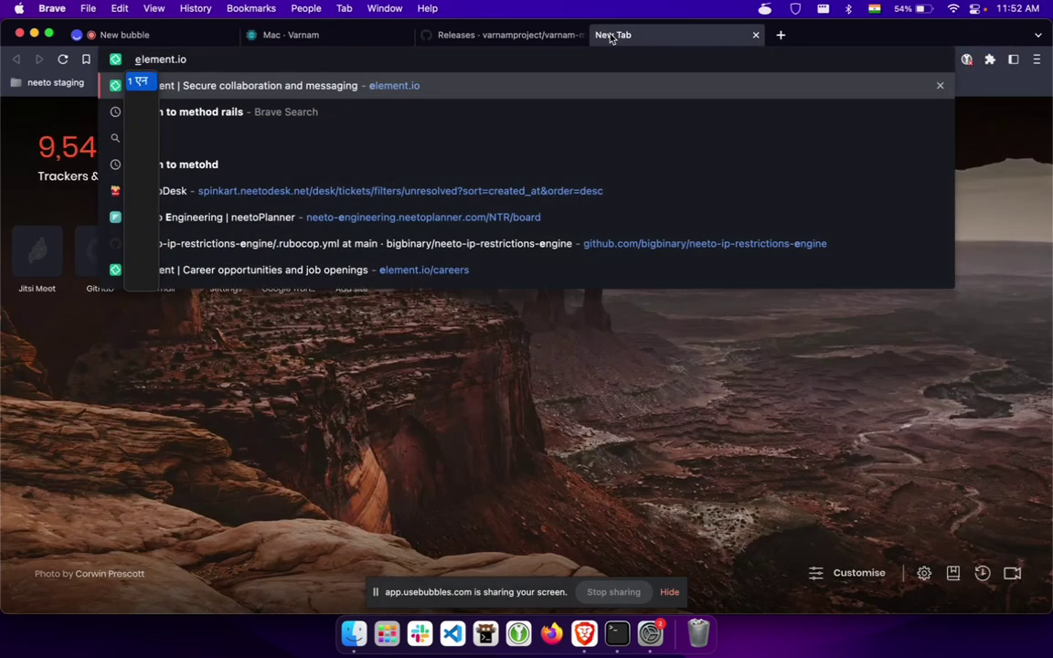
pyautogui.write('nnum')
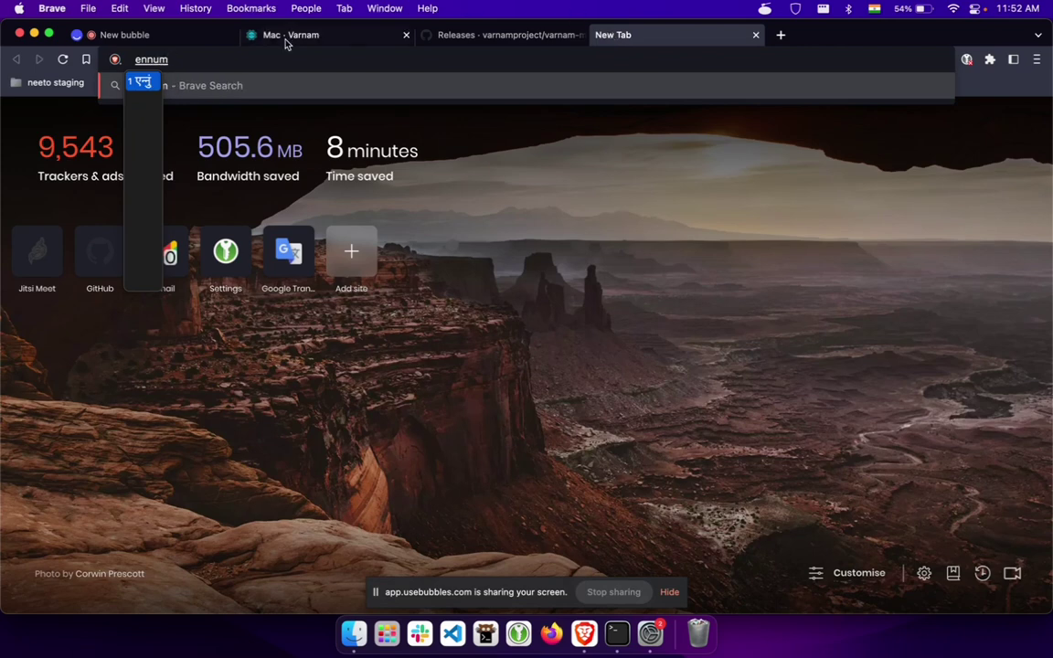
# Switch VarnamIME to Malayalam and test-type 'ennum' again, then erase it
pyautogui.click(873, 8)
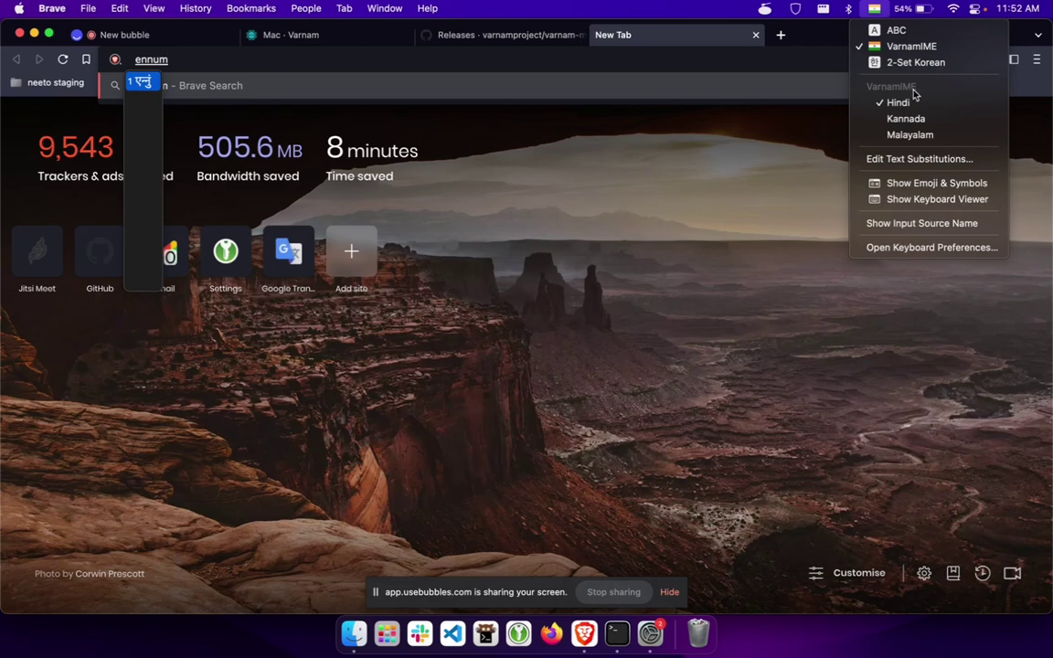
pyautogui.click(920, 137)
pyautogui.write('ennum')
pyautogui.press('BackSpace')
pyautogui.press('BackSpace')
pyautogui.press('BackSpace')
pyautogui.press('BackSpace')
pyautogui.press('BackSpace')
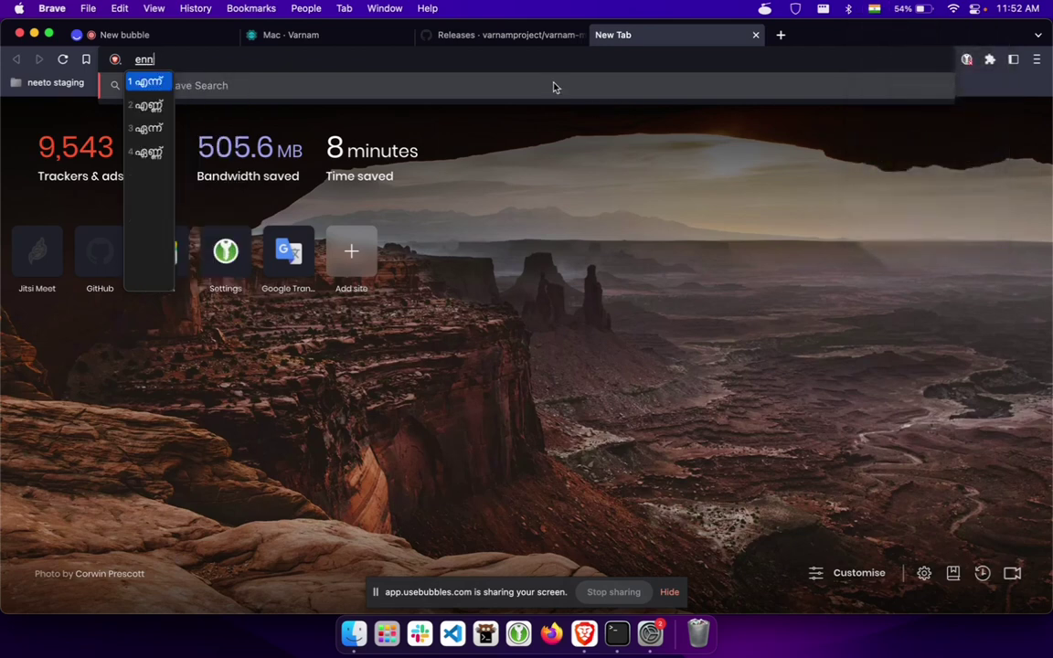
pyautogui.write('ennum')
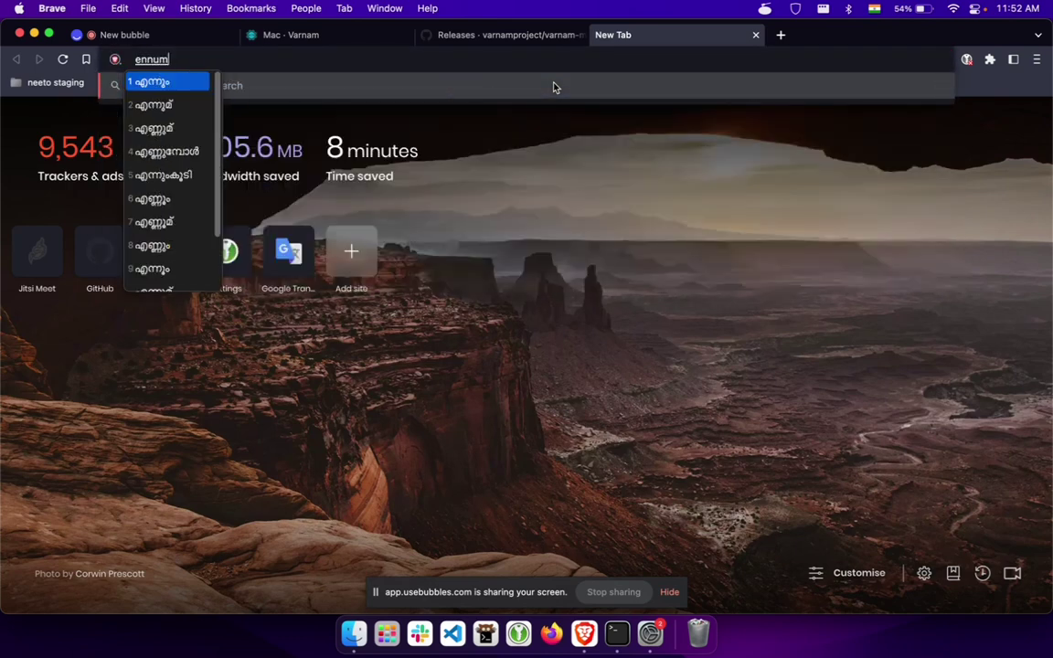
pyautogui.press('BackSpace')
pyautogui.press('BackSpace')
pyautogui.press('BackSpace')
pyautogui.press('BackSpace')
pyautogui.press('BackSpace')
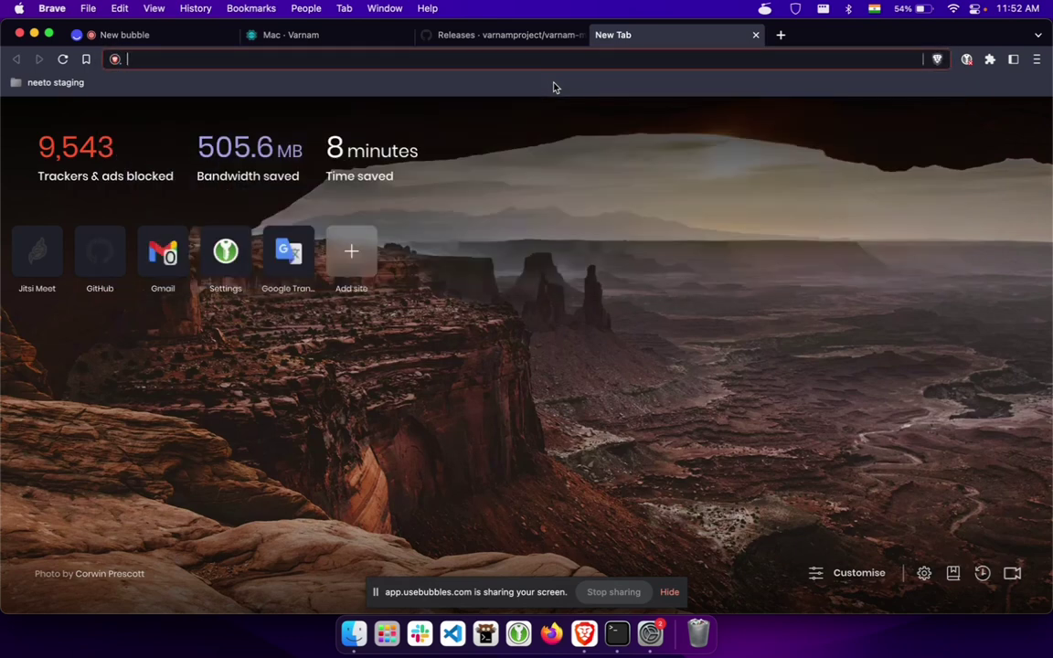
pyautogui.click(874, 9)
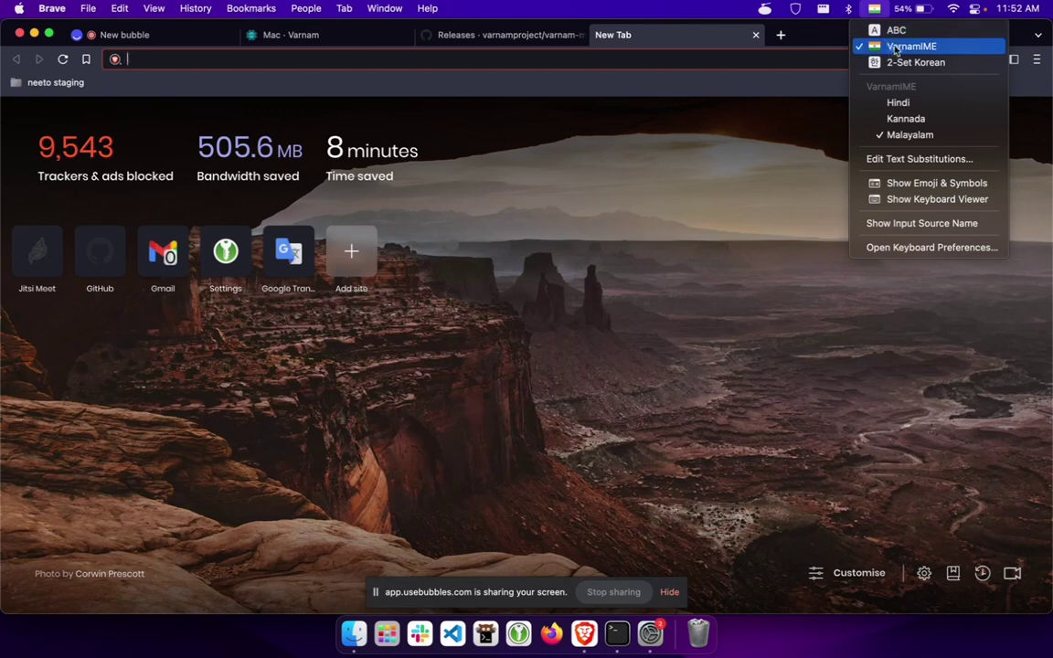
# Launch TextEdit from a Spotlight search for 'tex'
pyautogui.click(552, 110)
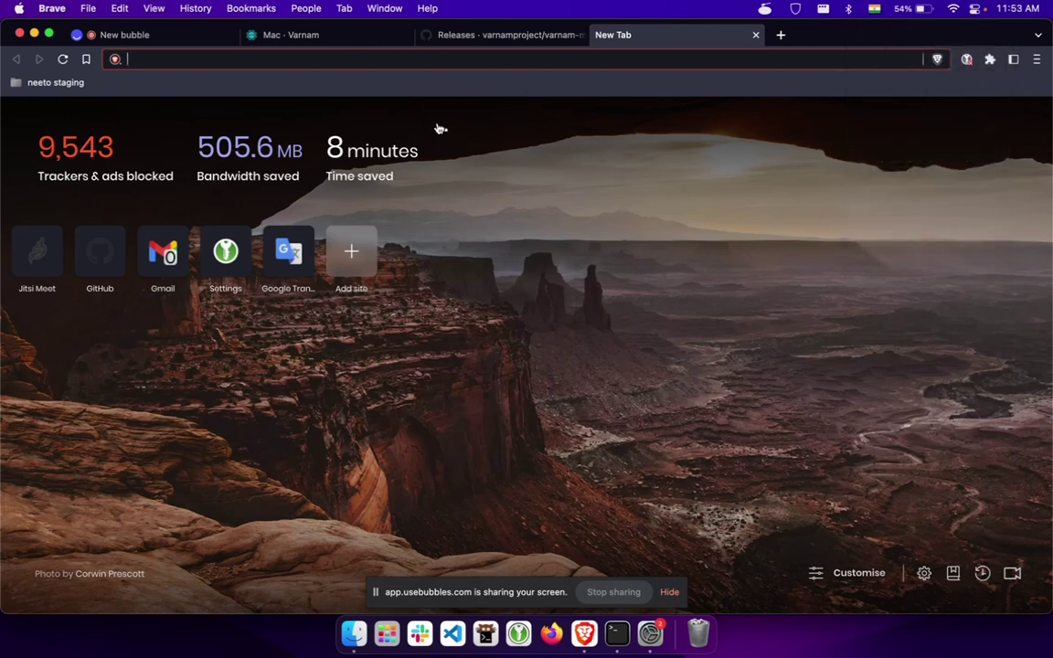
pyautogui.press('super+space')
pyautogui.press('BackSpace')
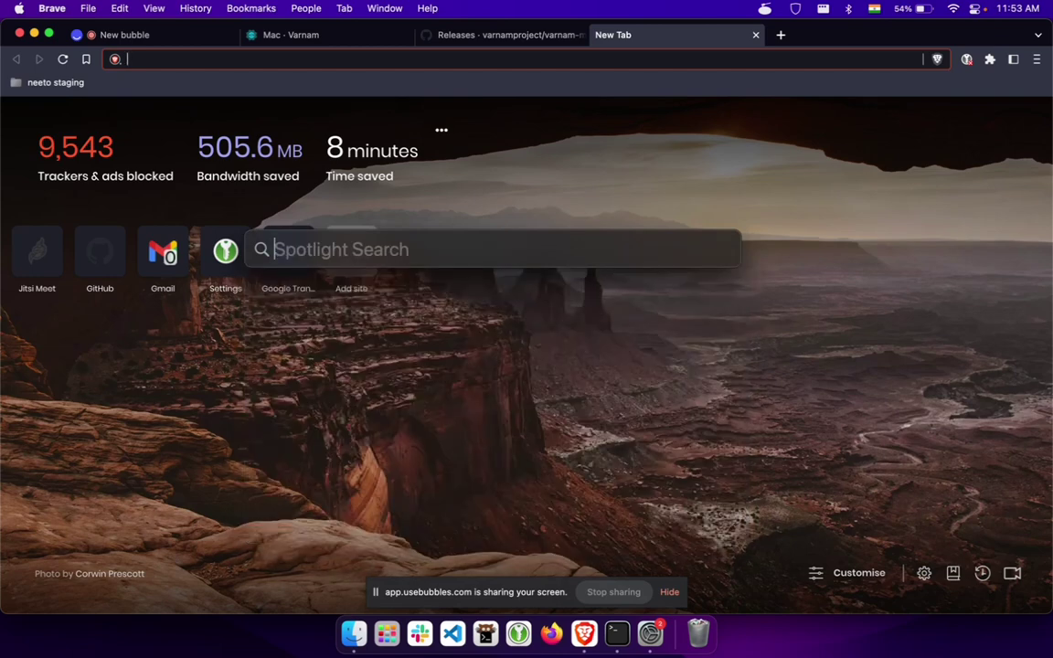
pyautogui.write('ennum')
pyautogui.press('BackSpace')
pyautogui.press('BackSpace')
pyautogui.press('BackSpace')
pyautogui.press('BackSpace')
pyautogui.press('BackSpace')
pyautogui.write('tex')
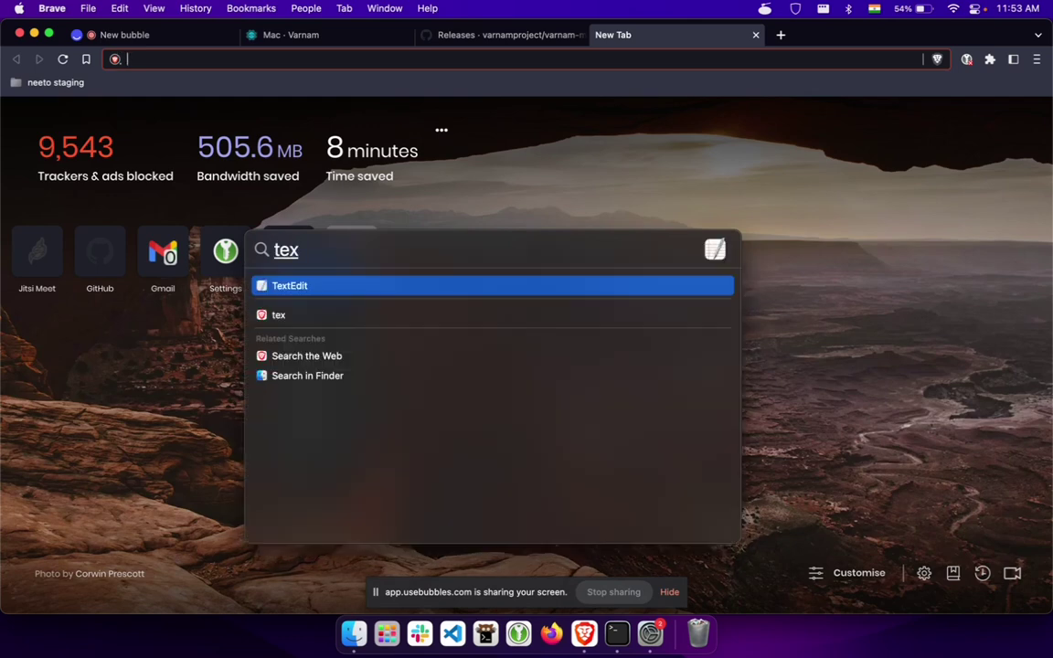
pyautogui.press('Return')
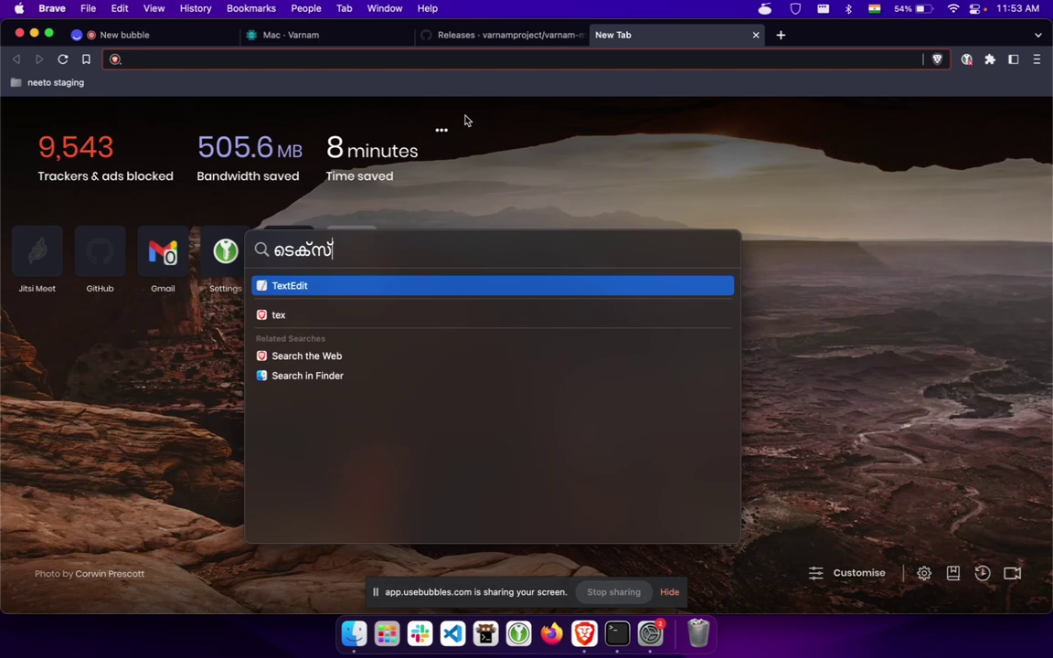
pyautogui.click(341, 285)
# Close the stray Google Translate tab in Brave, leaving the Varnam Mac install page
pyautogui.click(290, 228)
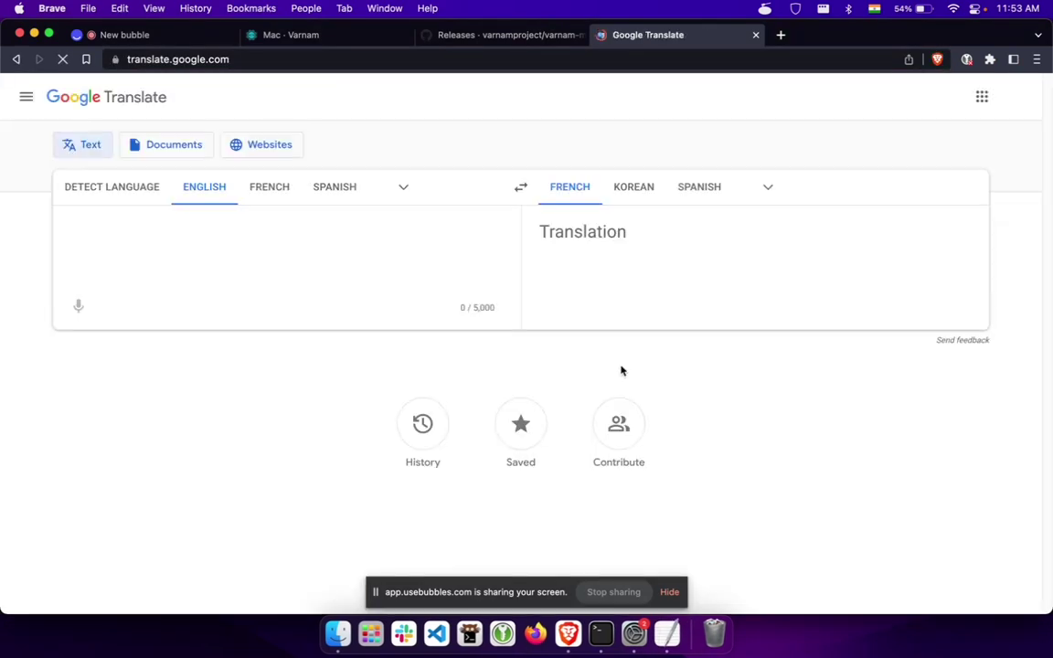
pyautogui.press('super+w')
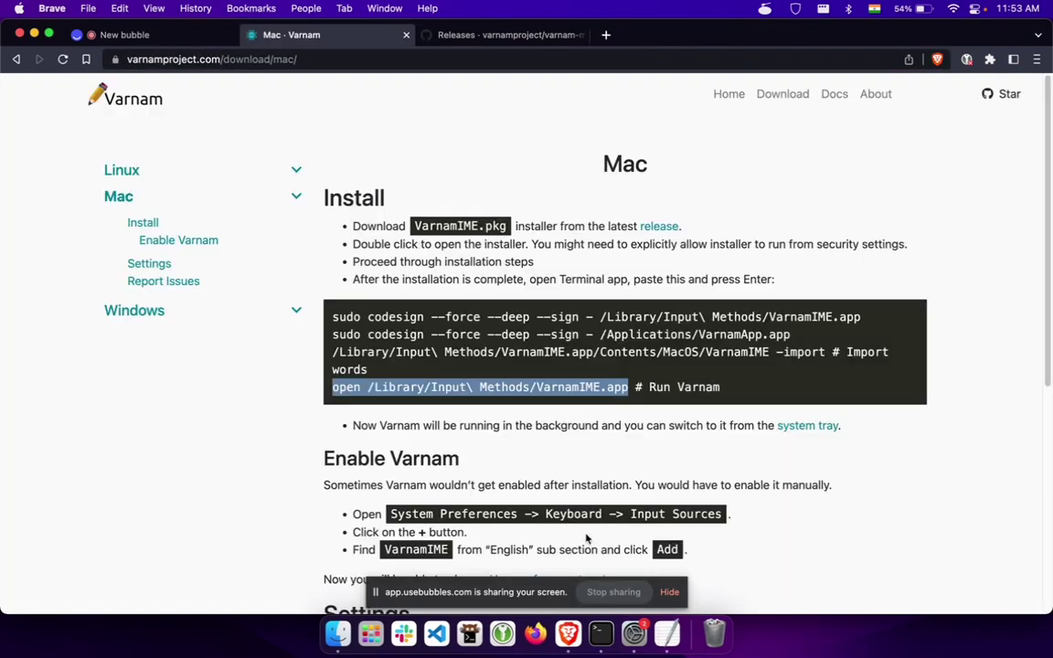
pyautogui.click(668, 633)
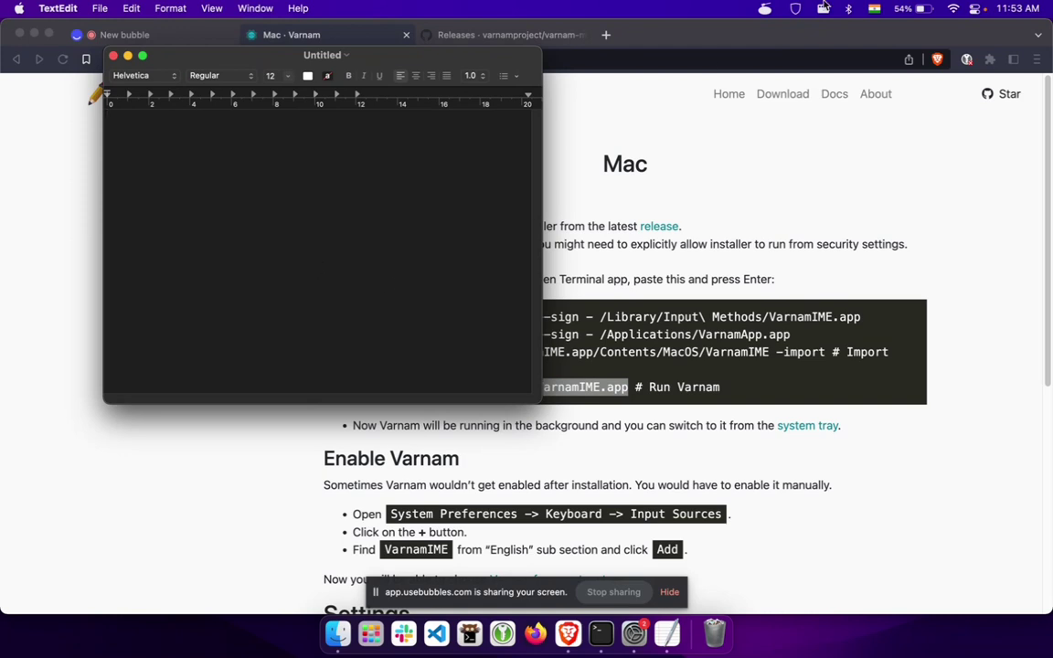
# Type 'ennum ivide ninn nadakkaam' with Varnam, accepting the Malayalam candidates into the document
pyautogui.click(874, 8)
pyautogui.click(462, 130)
pyautogui.write('ennum')
pyautogui.press('Return')
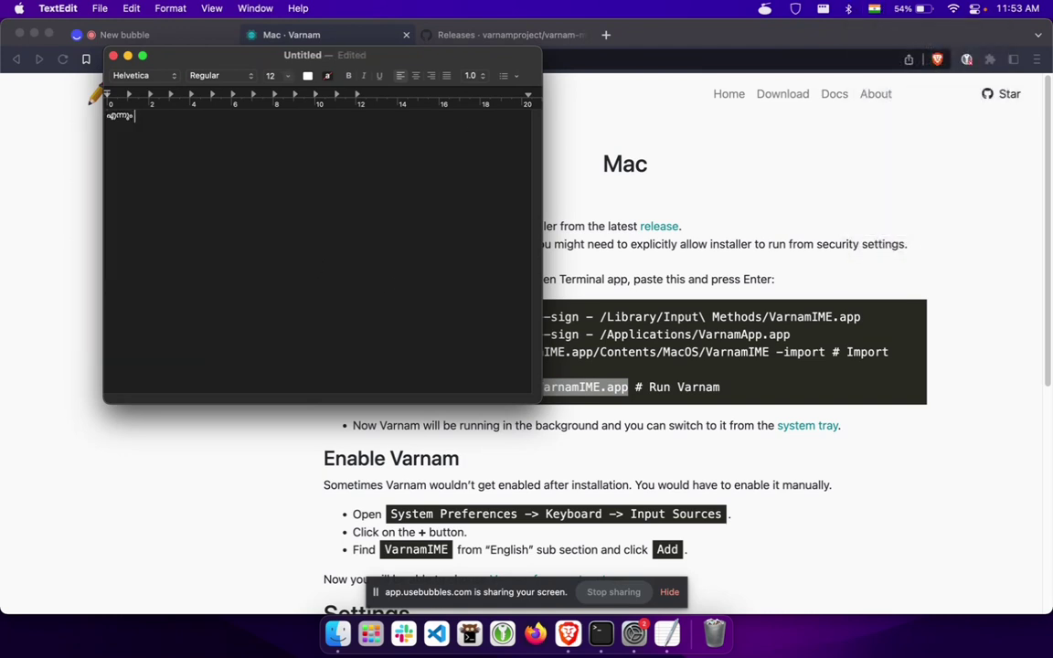
pyautogui.write('ivide')
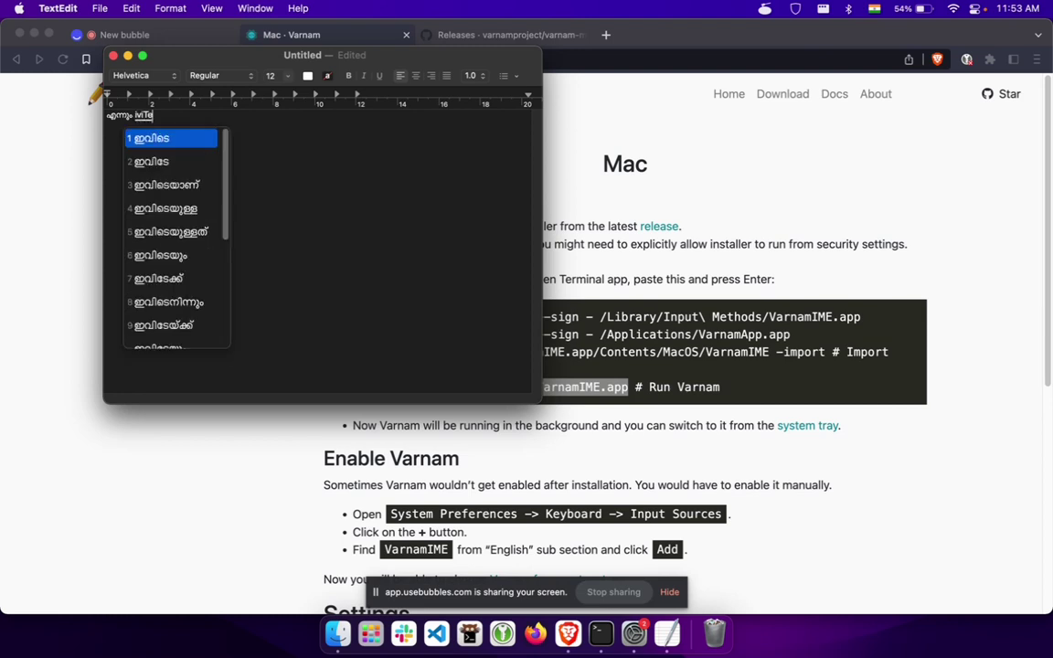
pyautogui.write(' ninn ')
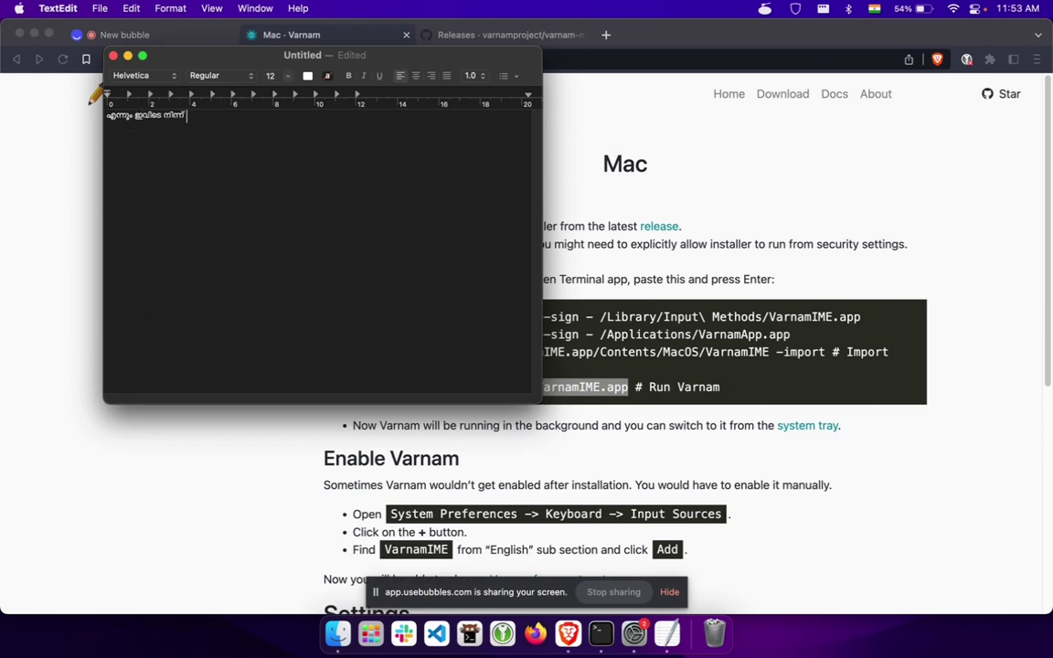
pyautogui.write('nadakkaam ')
pyautogui.write('na')
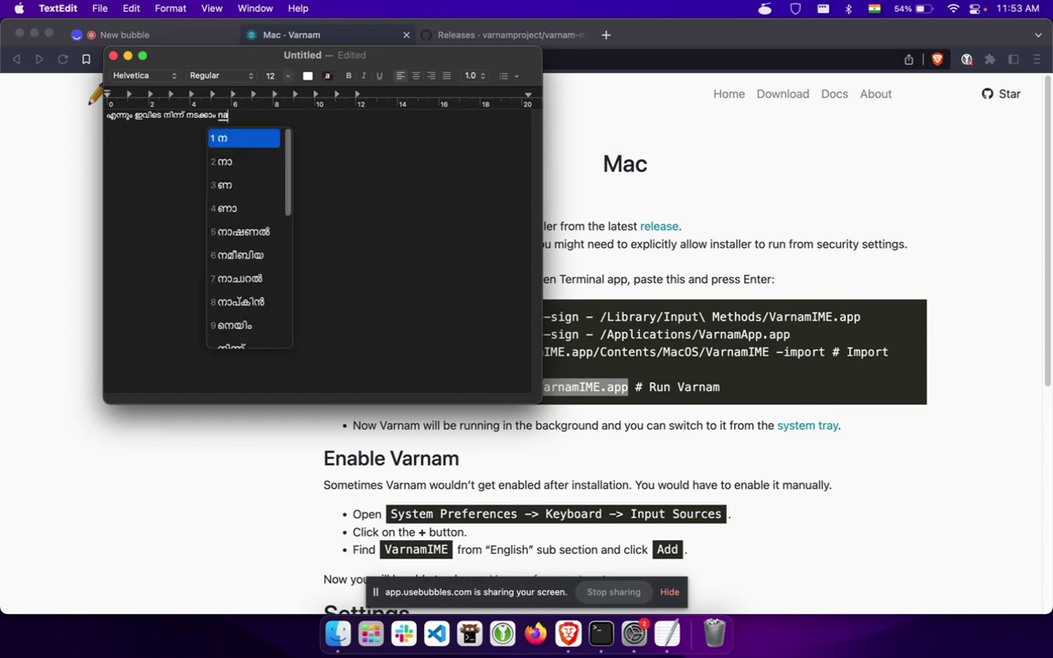
pyautogui.write('T')
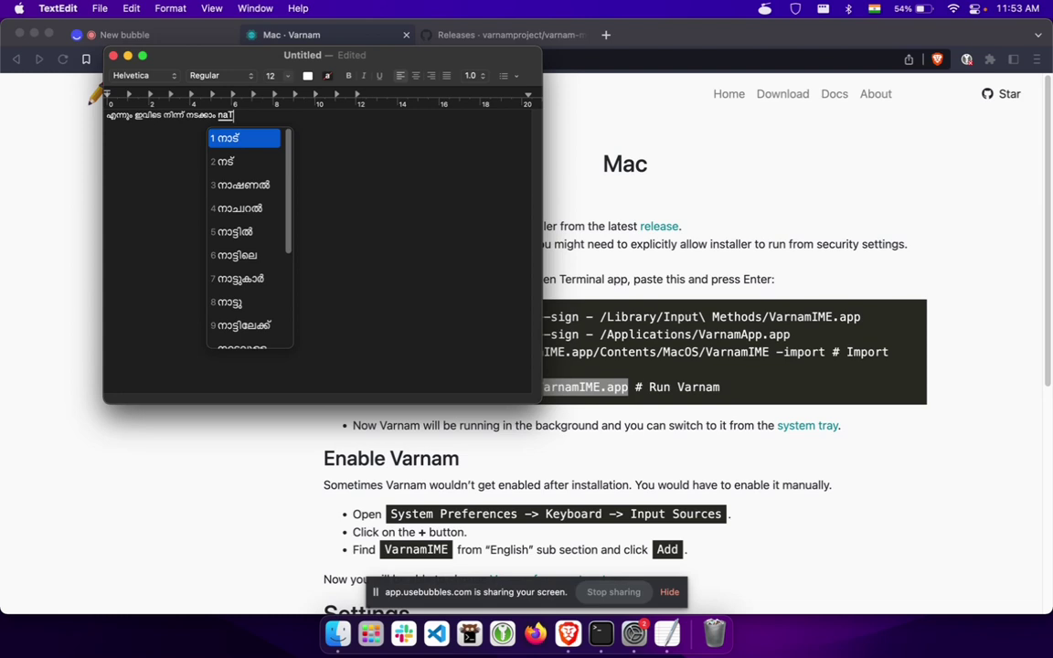
pyautogui.write('a')
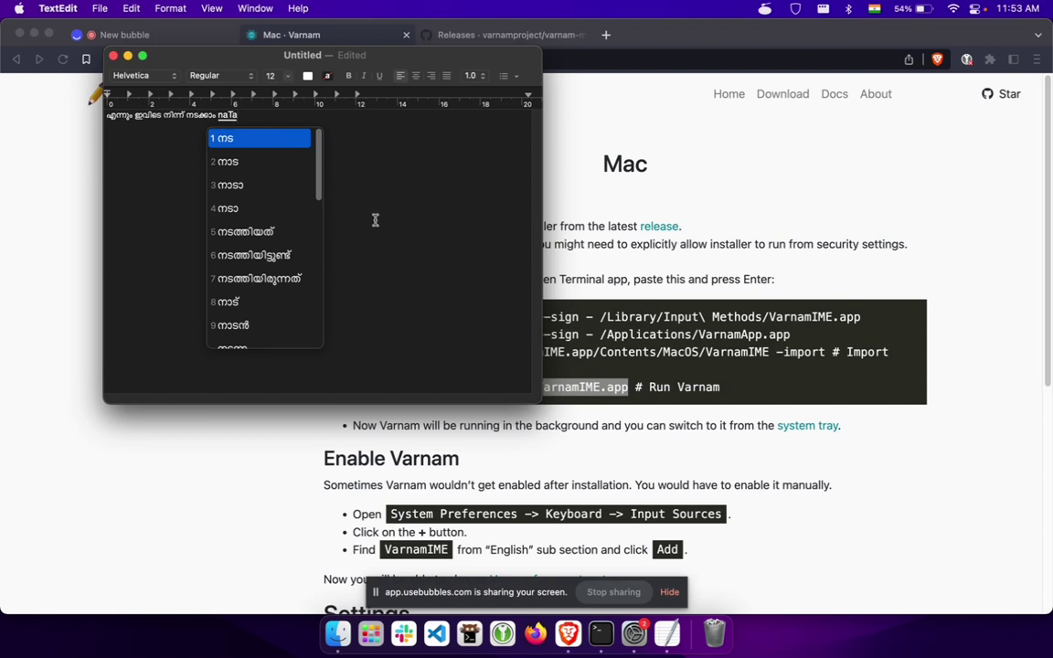
pyautogui.click(336, 196)
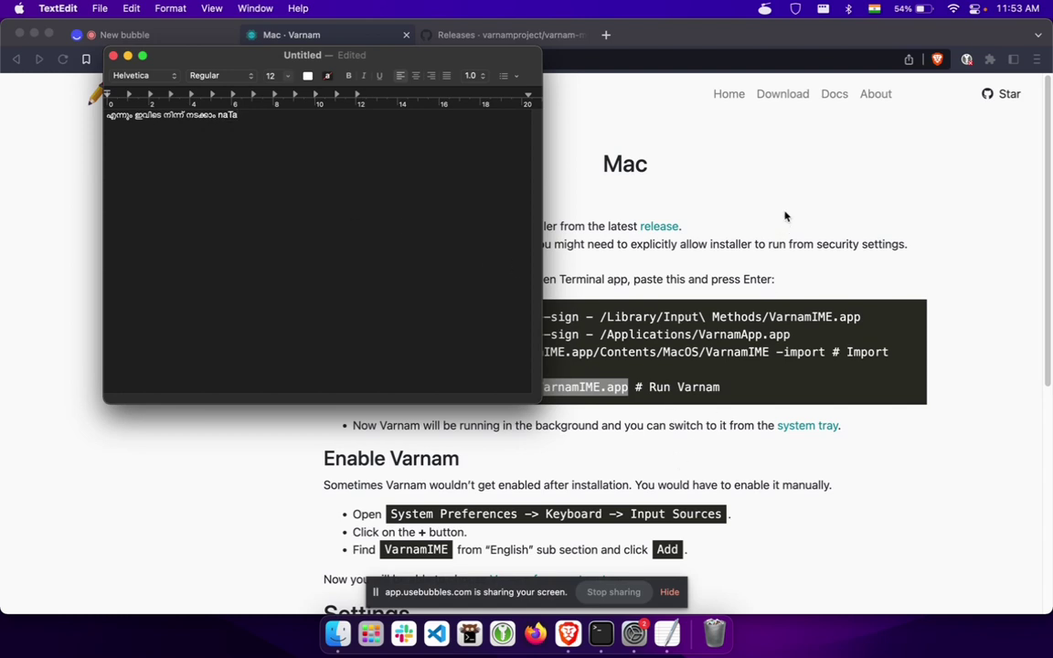
pyautogui.click(875, 9)
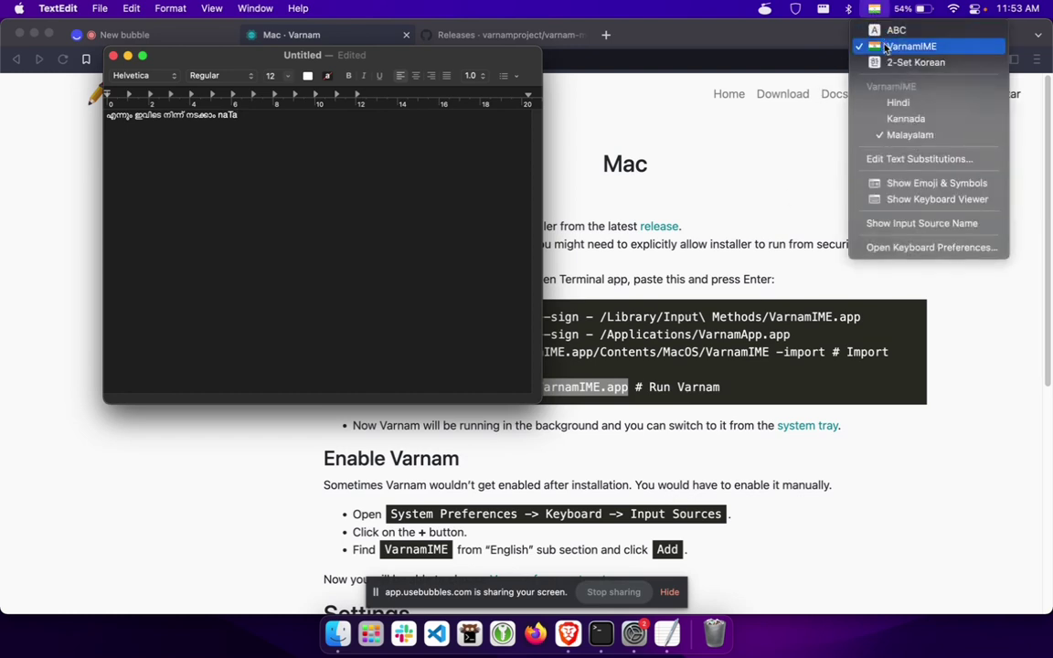
# Open Keyboard Preferences to list the ABC, VarnamIME and 2-Set Korean sources, then try switching sources
pyautogui.click(909, 245)
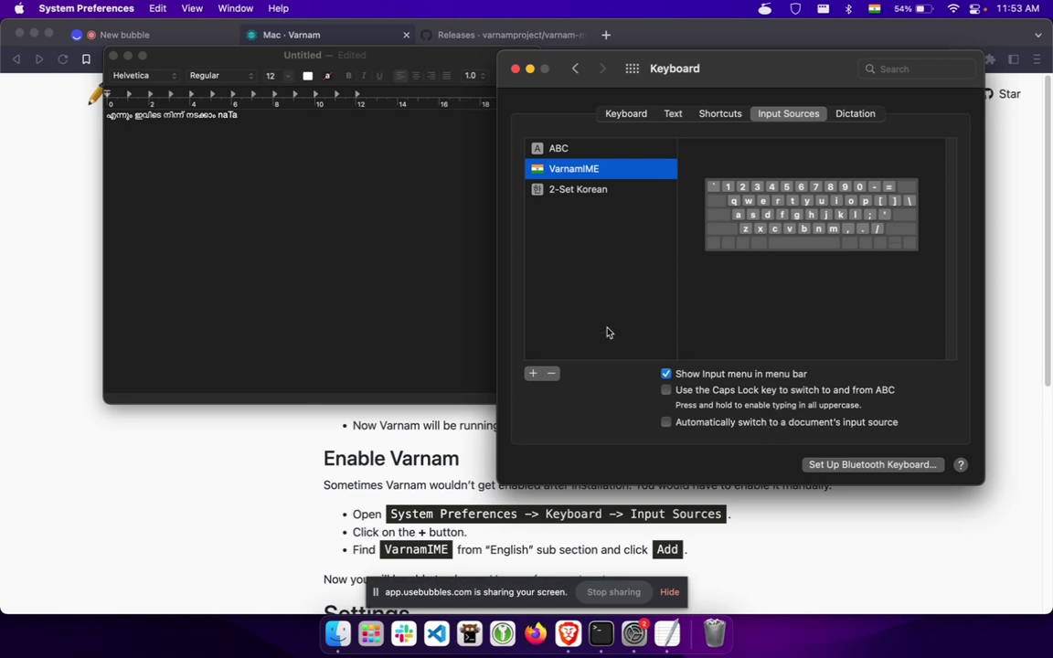
pyautogui.click(357, 250)
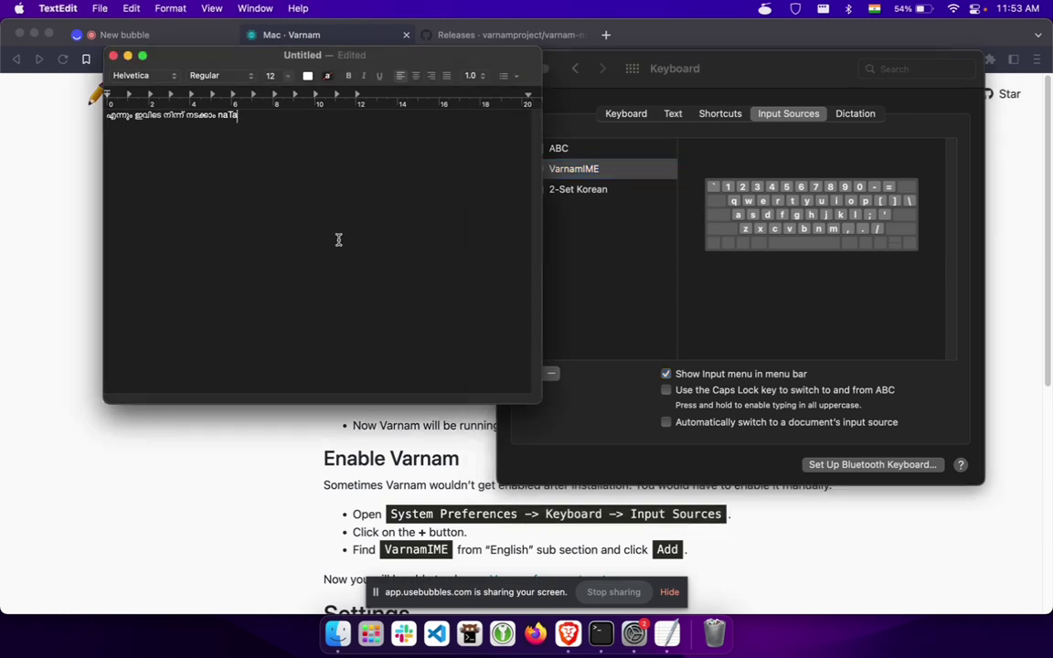
pyautogui.press('super+space')
pyautogui.press('Escape')
pyautogui.hotkey('ctrl', 'space')
pyautogui.hotkey('ctrl', 'space')
pyautogui.hotkey('ctrl', 'space')
pyautogui.hotkey('ctrl', 'space')
pyautogui.hotkey('ctrl', 'space')
# Enable the previous-source (^Space) and next-source (^⌥Space) shortcuts under Keyboard > Shortcuts > Input Sources
pyautogui.press('super+alt+space')
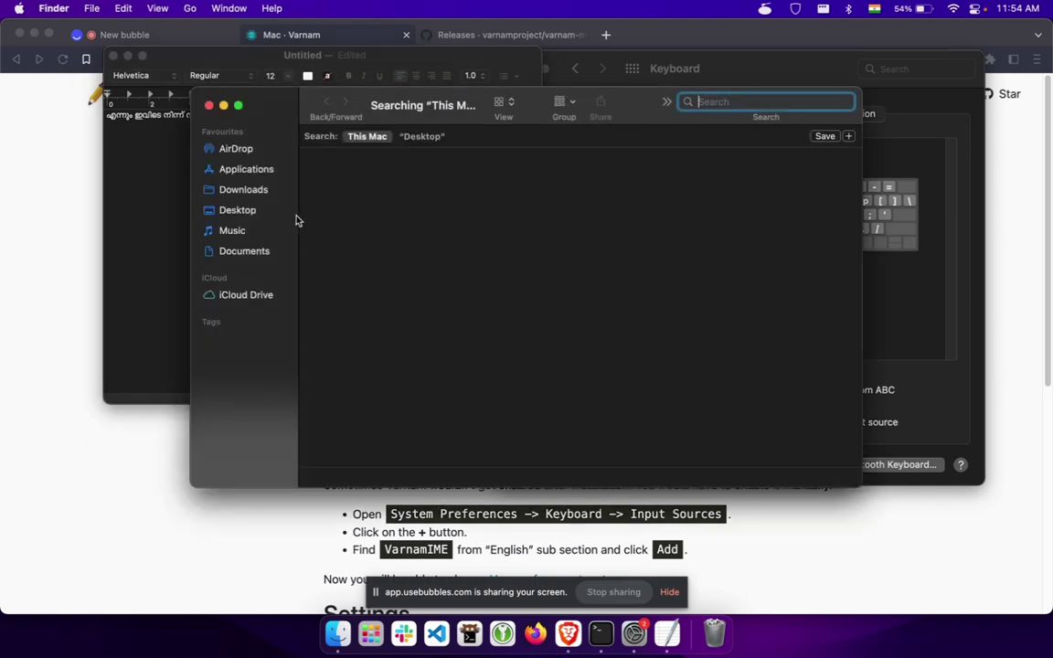
pyautogui.click(210, 106)
pyautogui.click(688, 299)
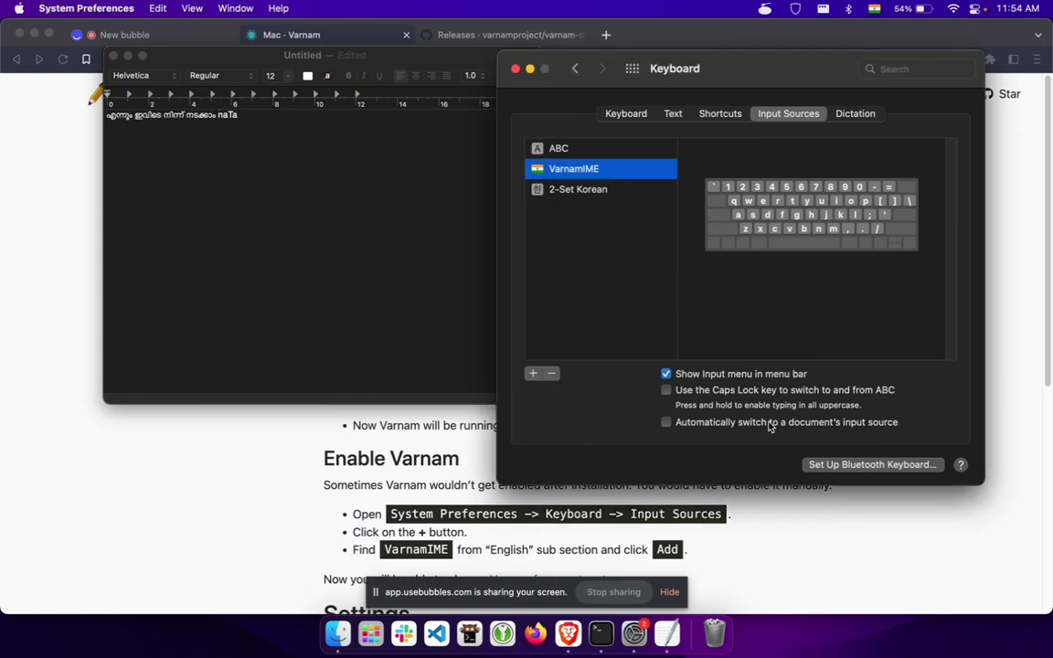
pyautogui.click(720, 114)
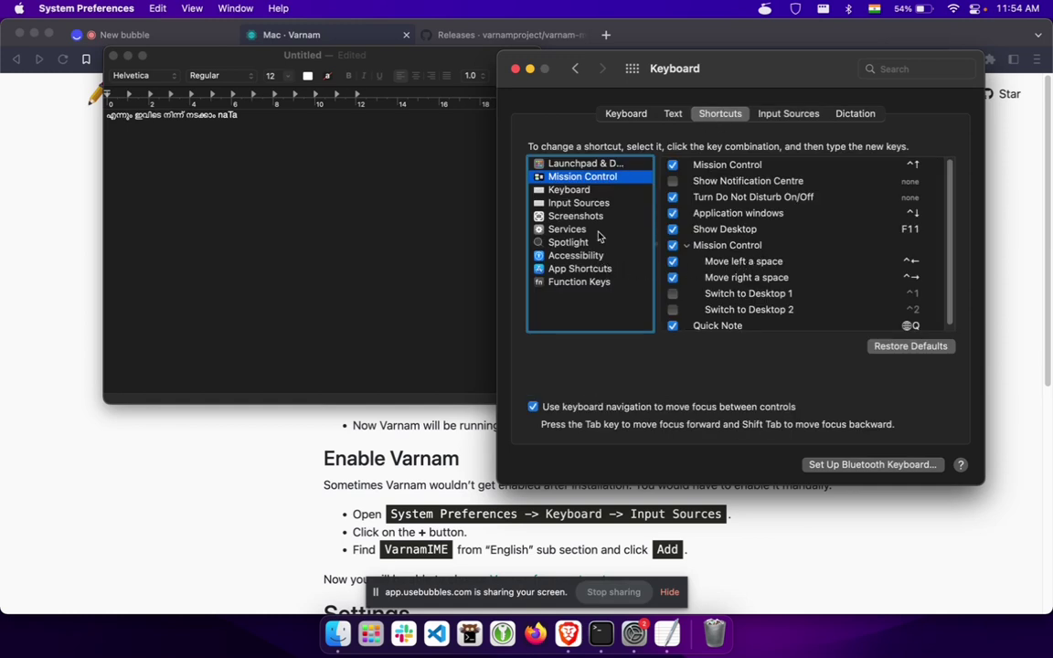
pyautogui.click(590, 204)
pyautogui.click(766, 166)
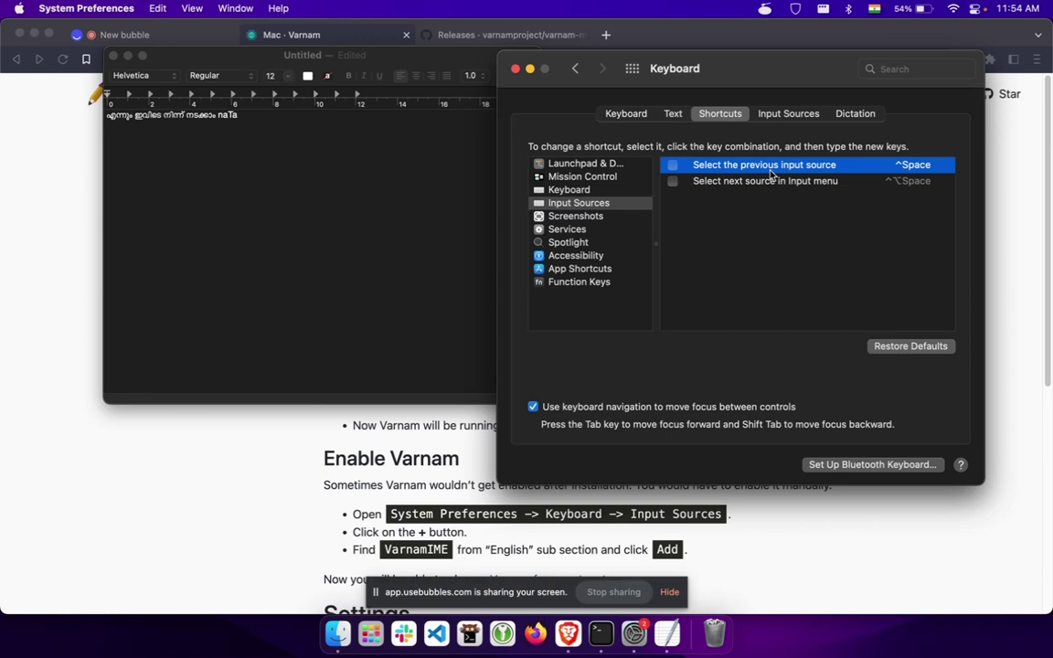
pyautogui.click(672, 165)
pyautogui.click(672, 181)
pyautogui.click(395, 212)
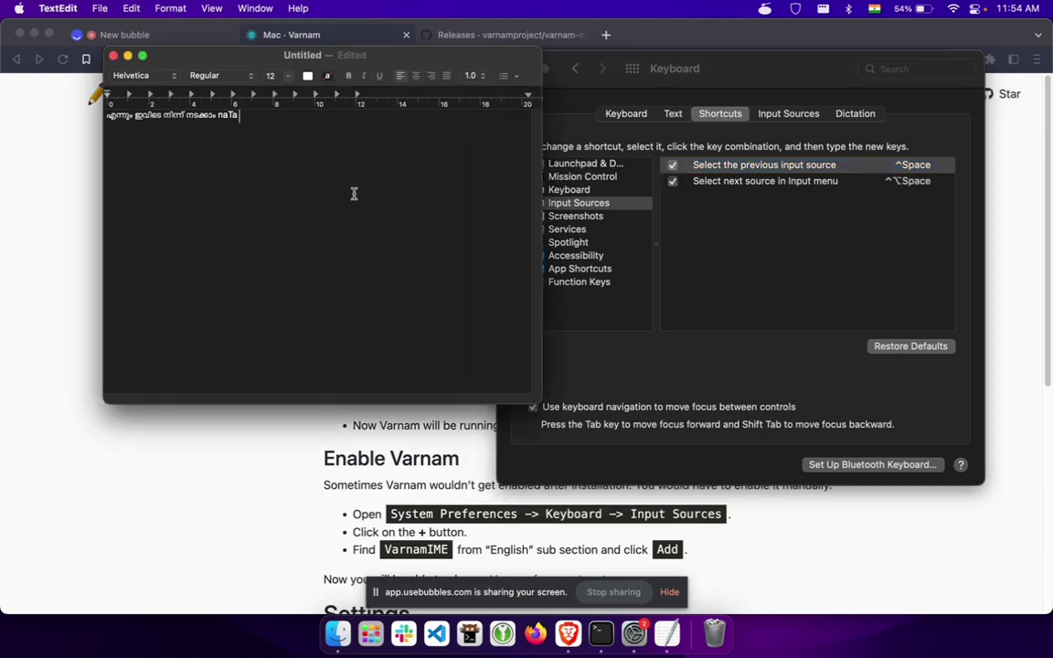
# Clear the document and test Ctrl+Space switching by typing 'ekjneknk', then Malayalam 'ennu'
pyautogui.press('super+a')
pyautogui.press('BackSpace')
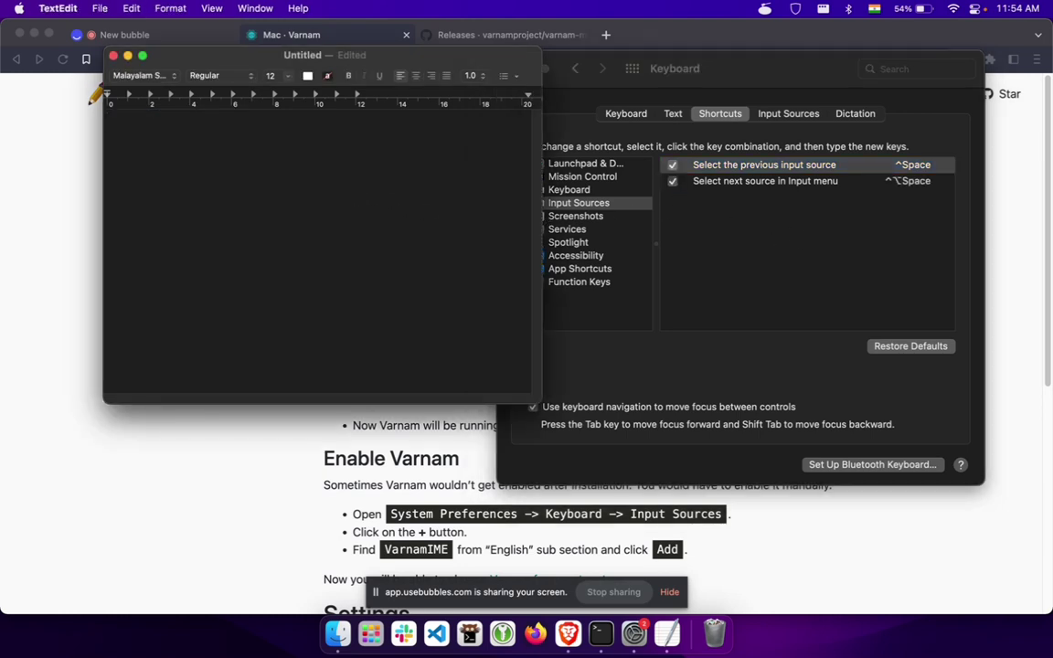
pyautogui.hotkey('ctrl', 'space')
pyautogui.write('ekjneknk')
pyautogui.hotkey('ctrl', 'space')
pyautogui.write('ennum')
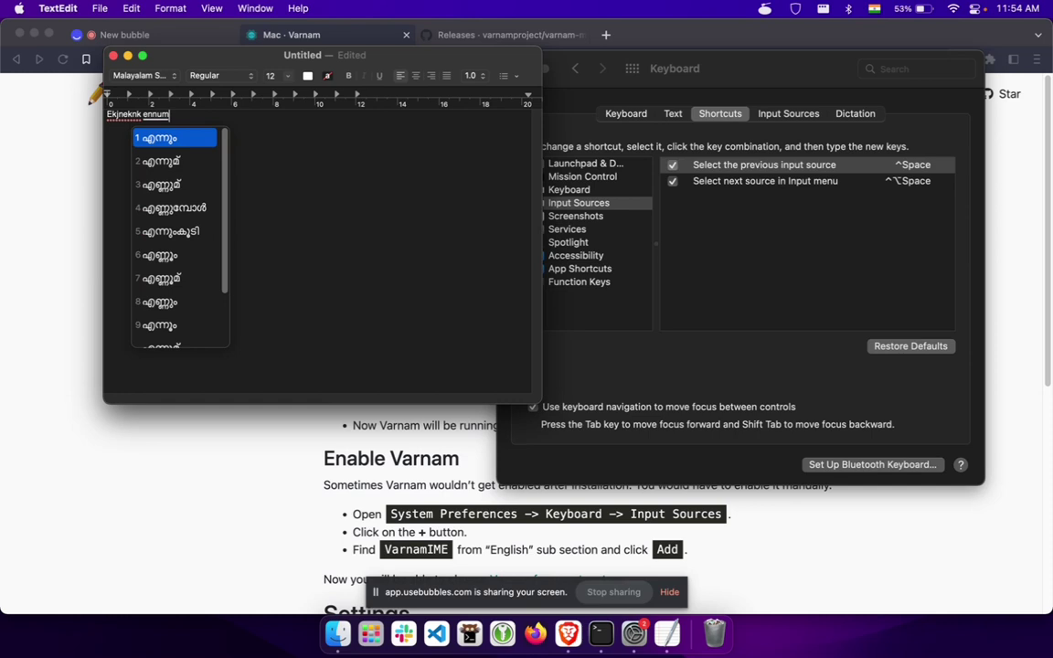
pyautogui.press('Return')
# Empty the document again and bring Brave's Varnam Mac page to the front
pyautogui.press('super+a')
pyautogui.press('BackSpace')
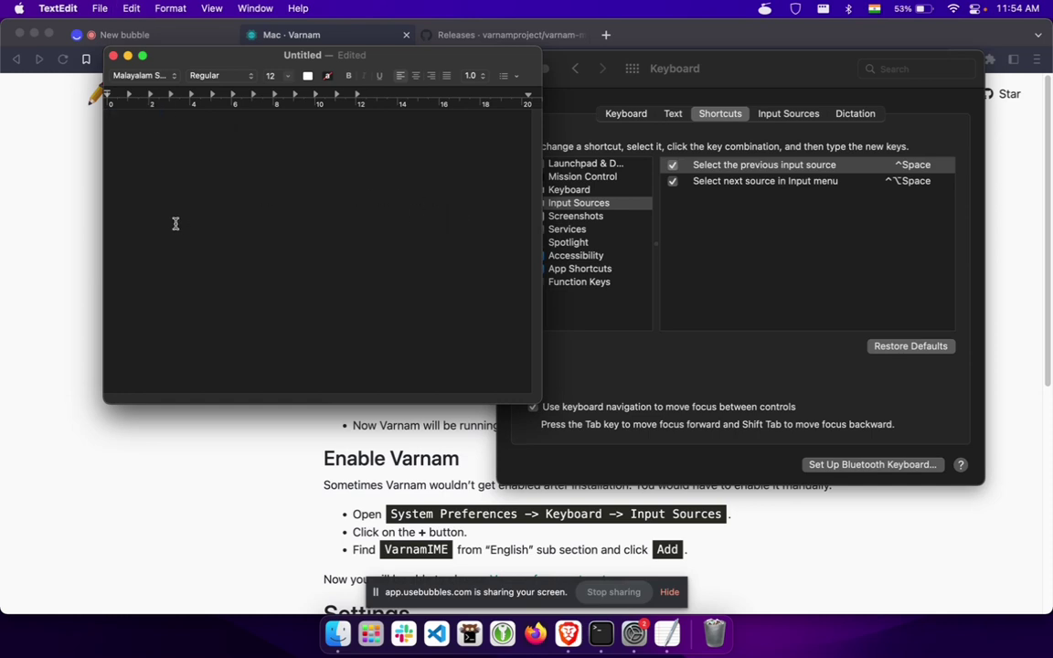
pyautogui.click(84, 232)
pyautogui.click(464, 408)
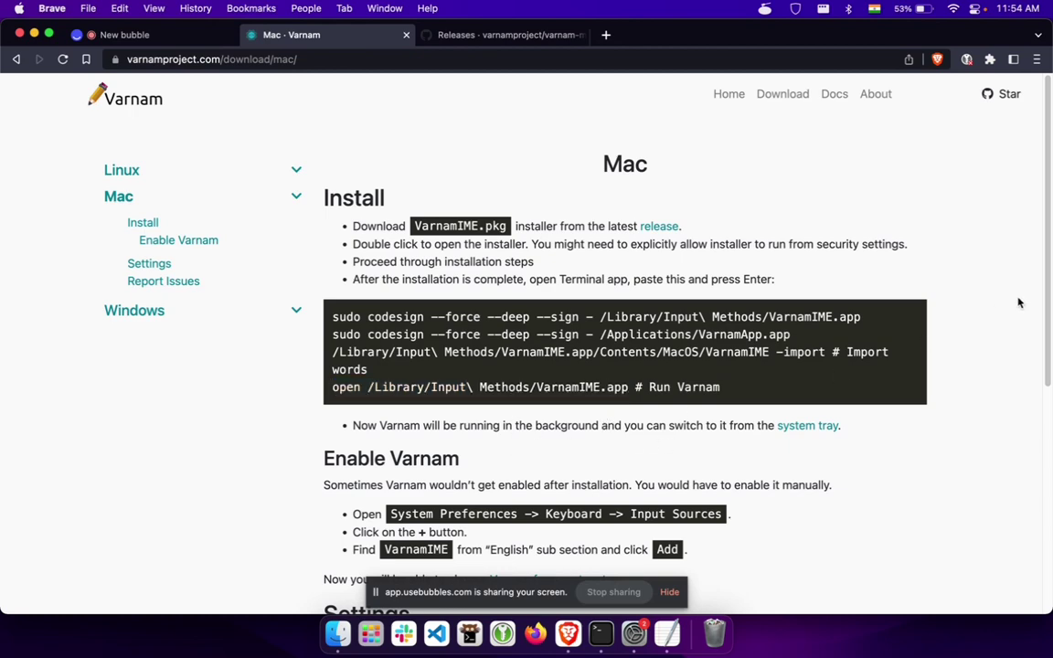
# Scroll to the page's Settings section, then open VarnamApp through a Spotlight search for 'varnam'
pyautogui.moveTo(1048, 290); pyautogui.dragTo(1048, 442)
pyautogui.scroll(3, 1048, 443)
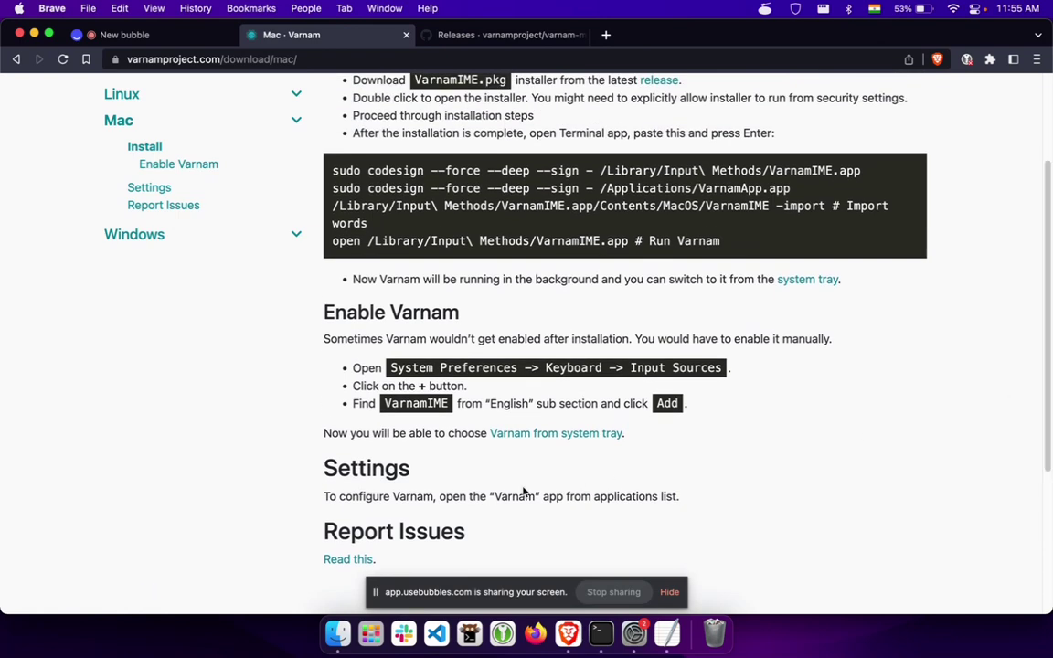
pyautogui.press('super+space')
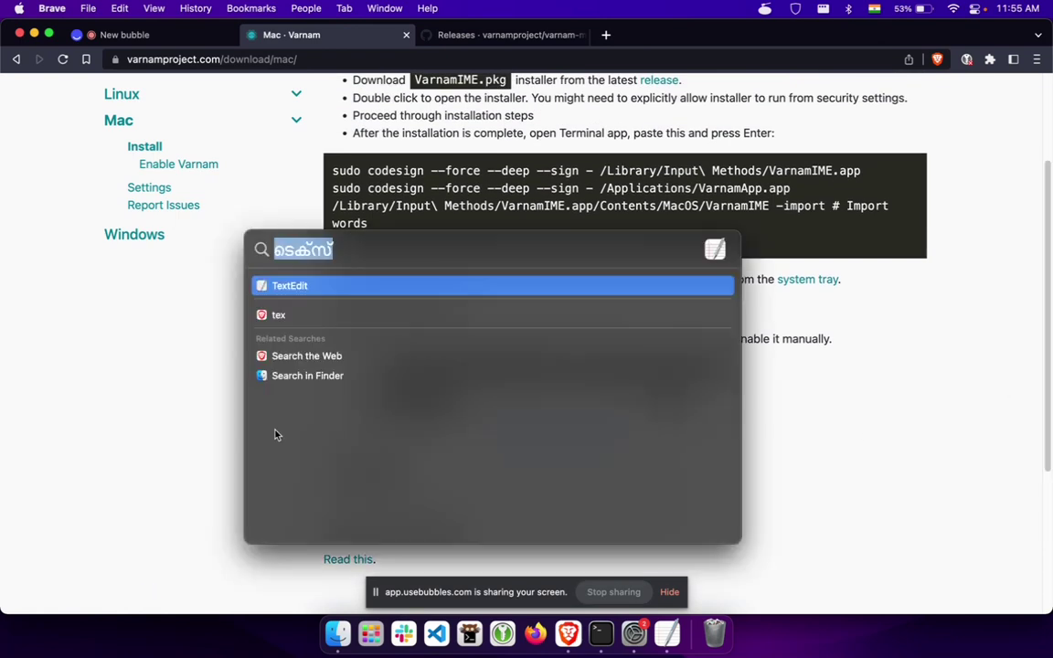
pyautogui.press('BackSpace')
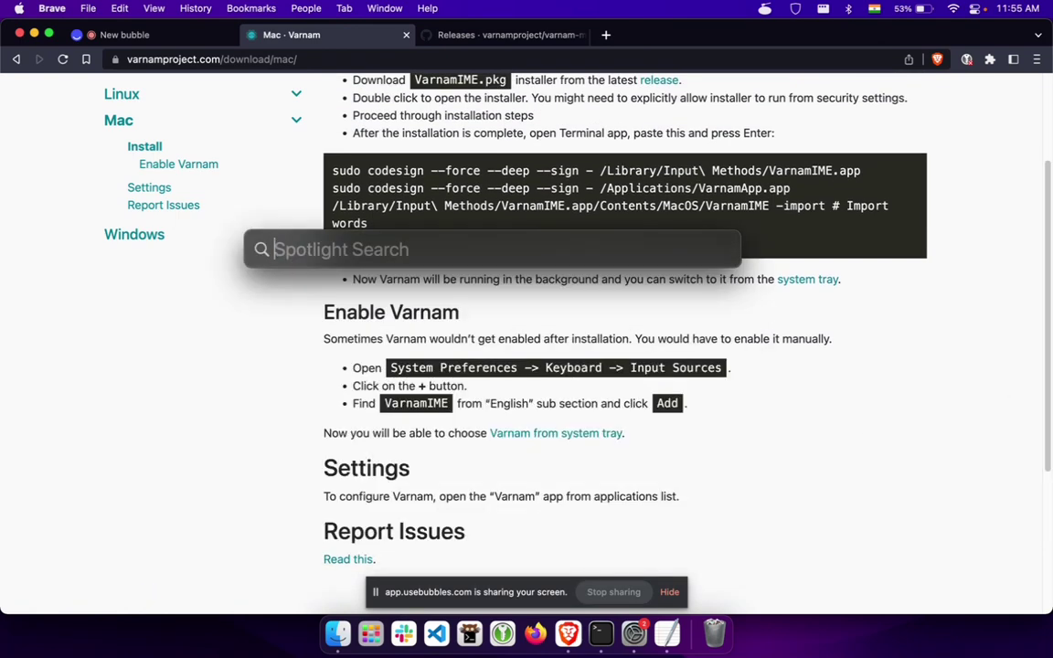
pyautogui.write('varnam')
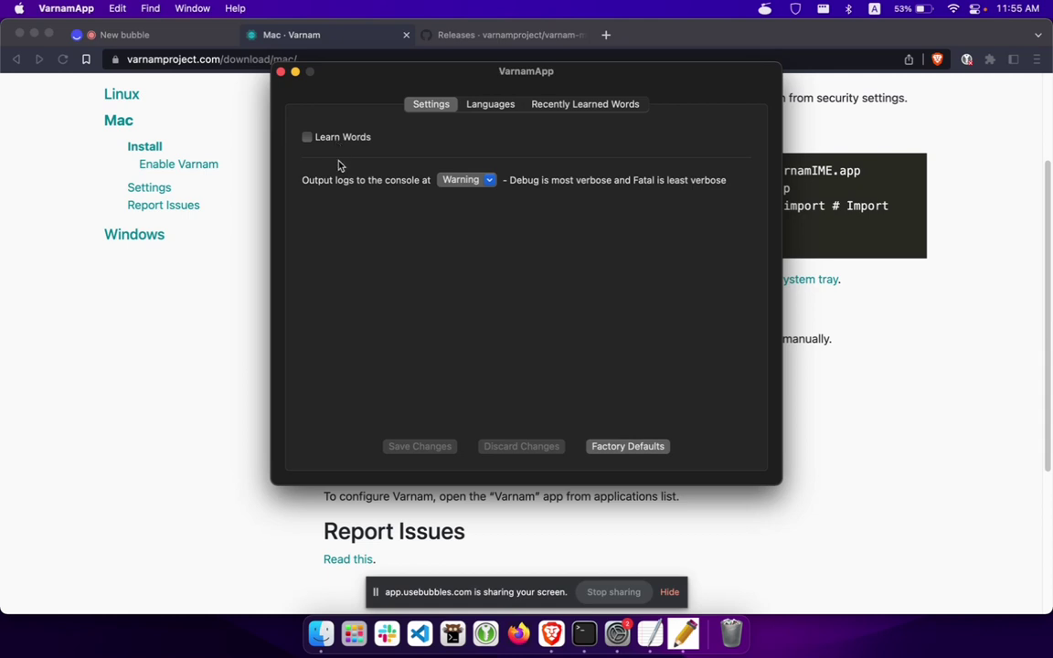
# Browse VarnamApp's Languages and Recently Learned Words tabs
pyautogui.click(494, 106)
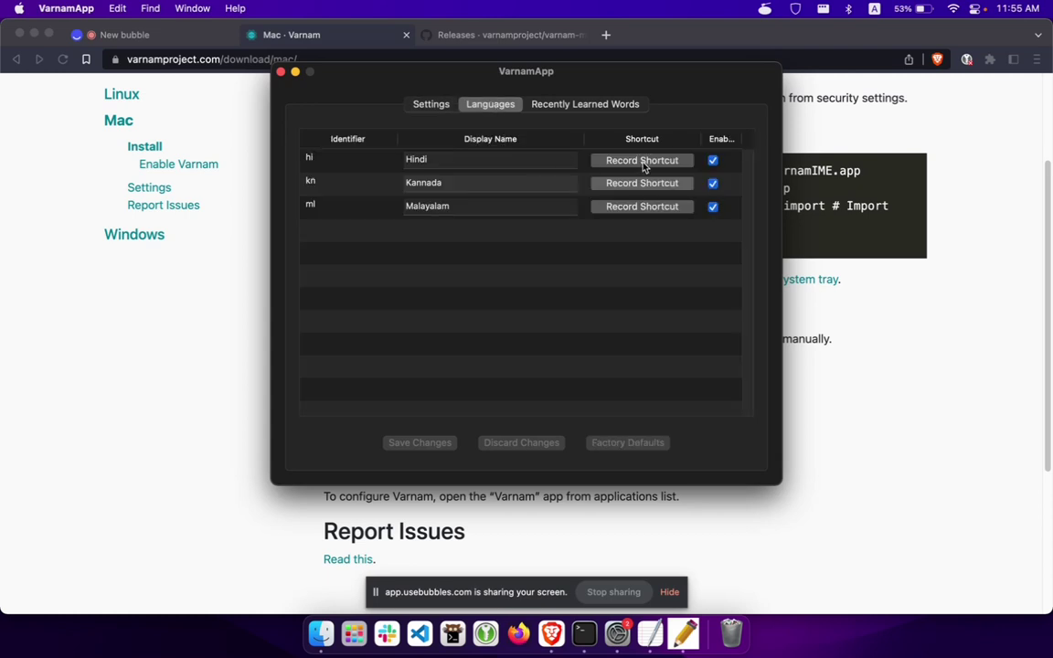
pyautogui.click(579, 106)
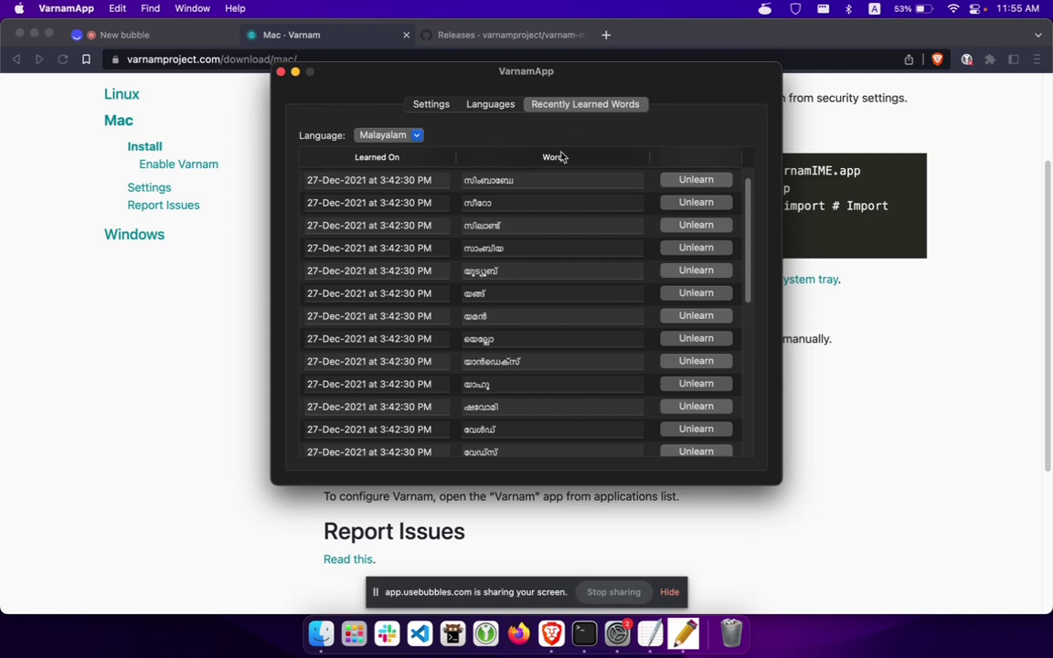
pyautogui.scroll(1, 557, 239)
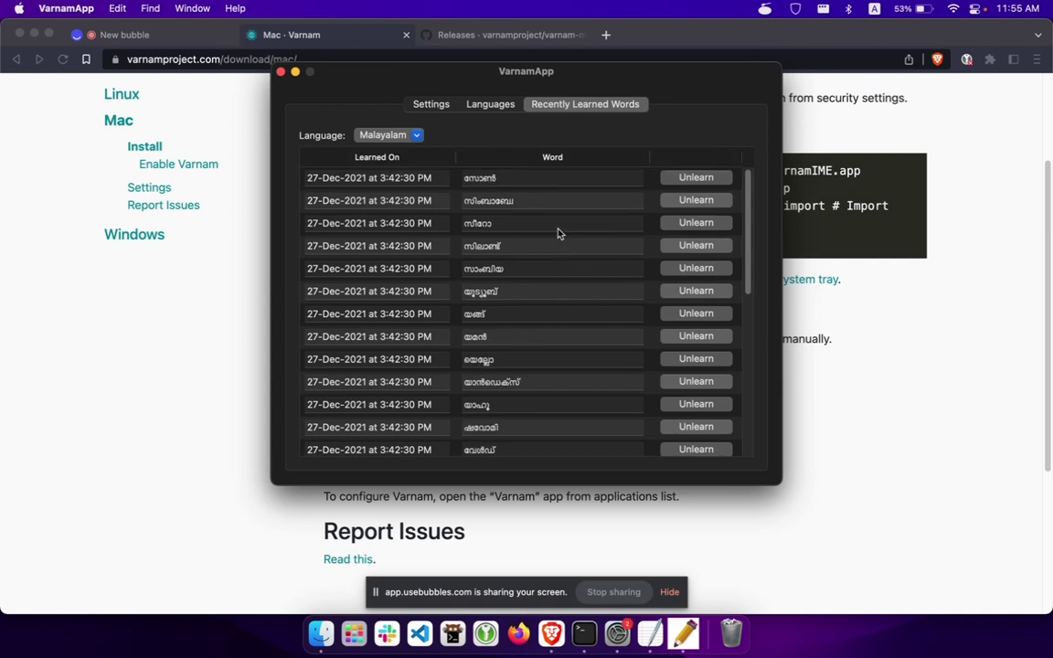
pyautogui.scroll(-3, 753, 248)
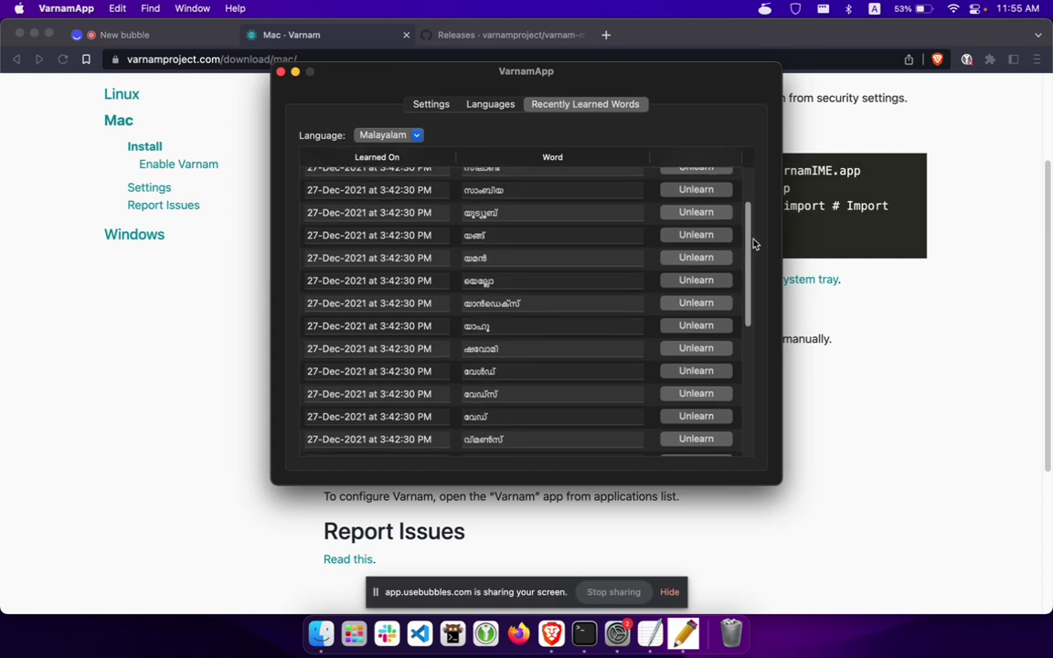
pyautogui.moveTo(750, 230); pyautogui.dragTo(646, 146)
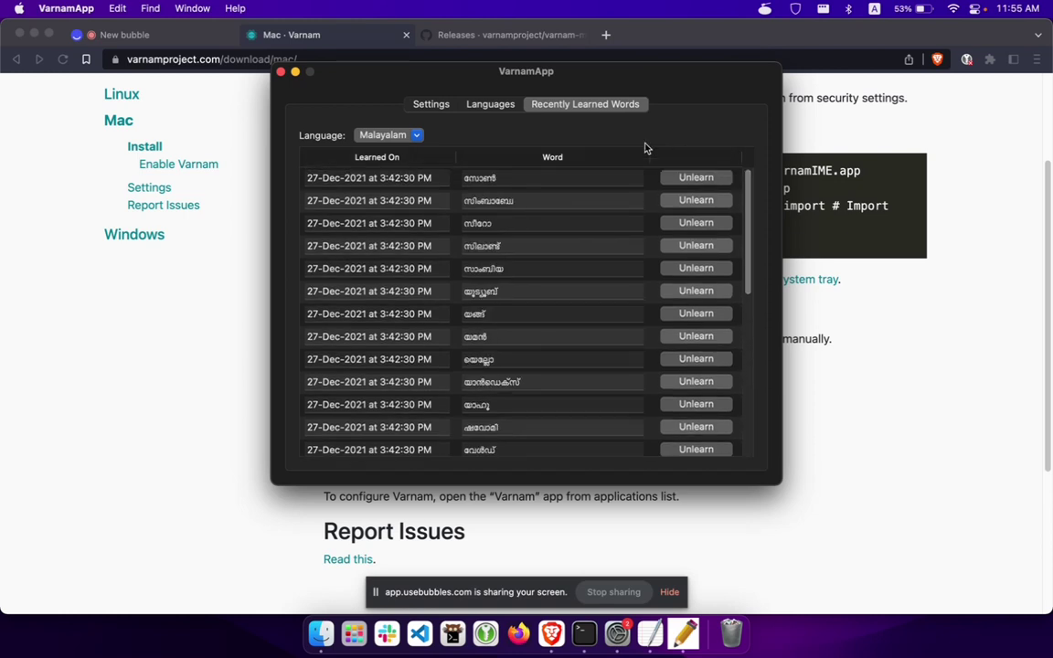
# Tick Learn Words on the Settings tab and save the changes
pyautogui.click(431, 105)
pyautogui.click(307, 138)
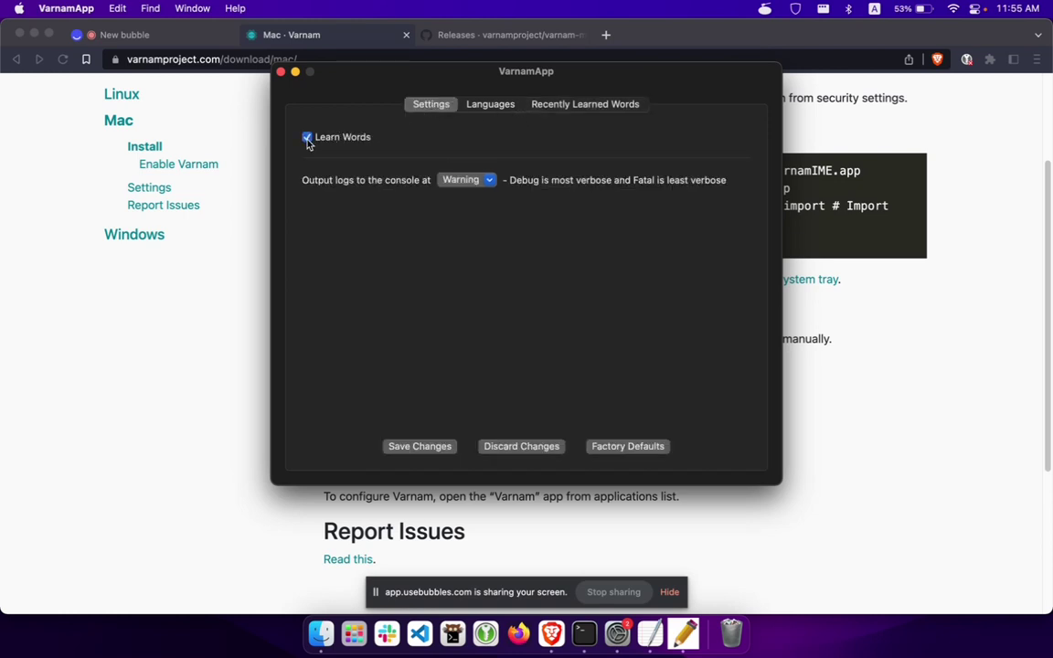
pyautogui.click(415, 444)
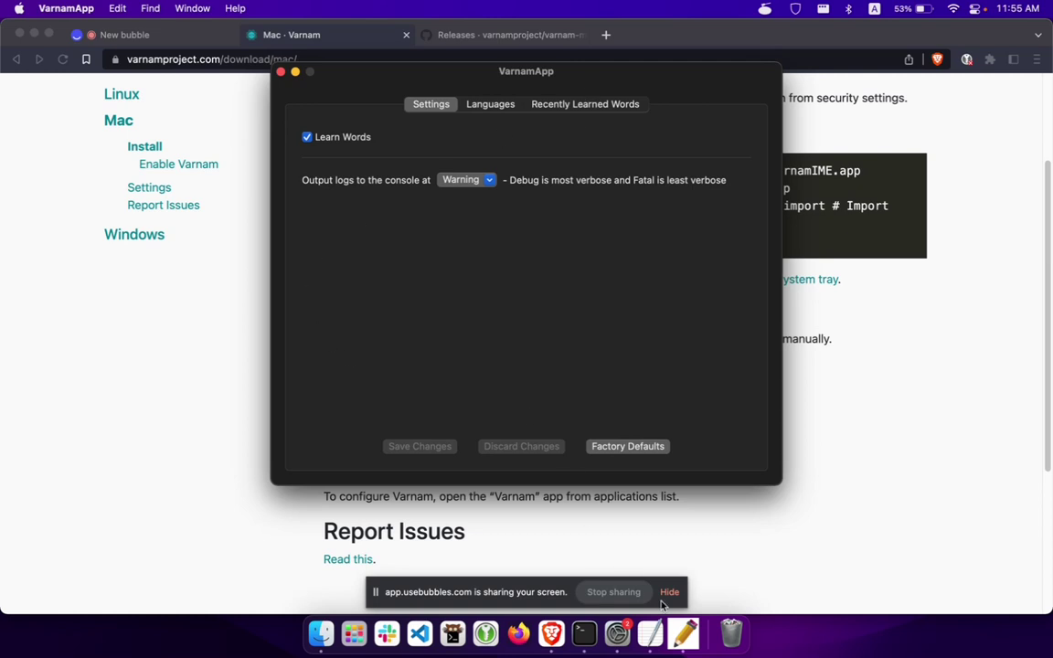
pyautogui.click(650, 632)
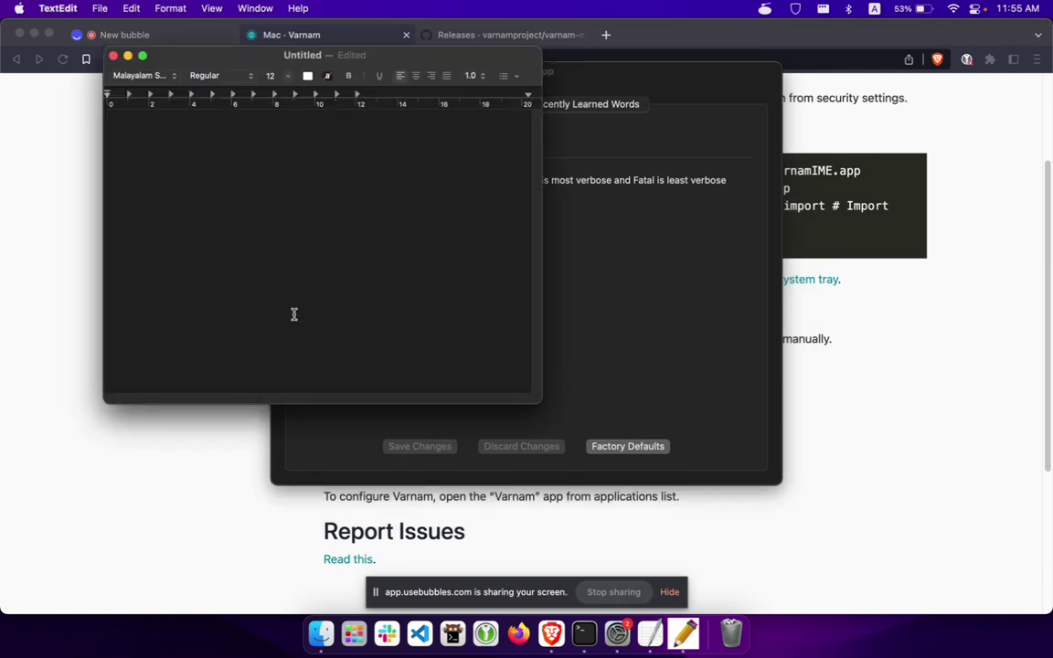
# Type എന്നും from 'ennum' and മോനേ from 'mvOnE' using the second candidate
pyautogui.write('ennum')
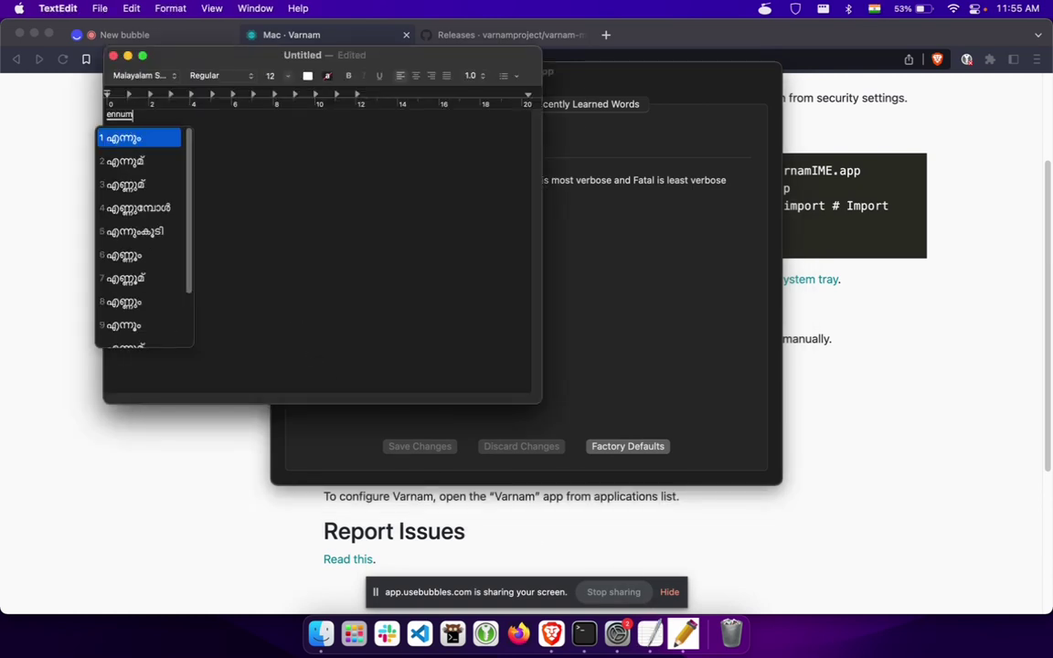
pyautogui.press('Return')
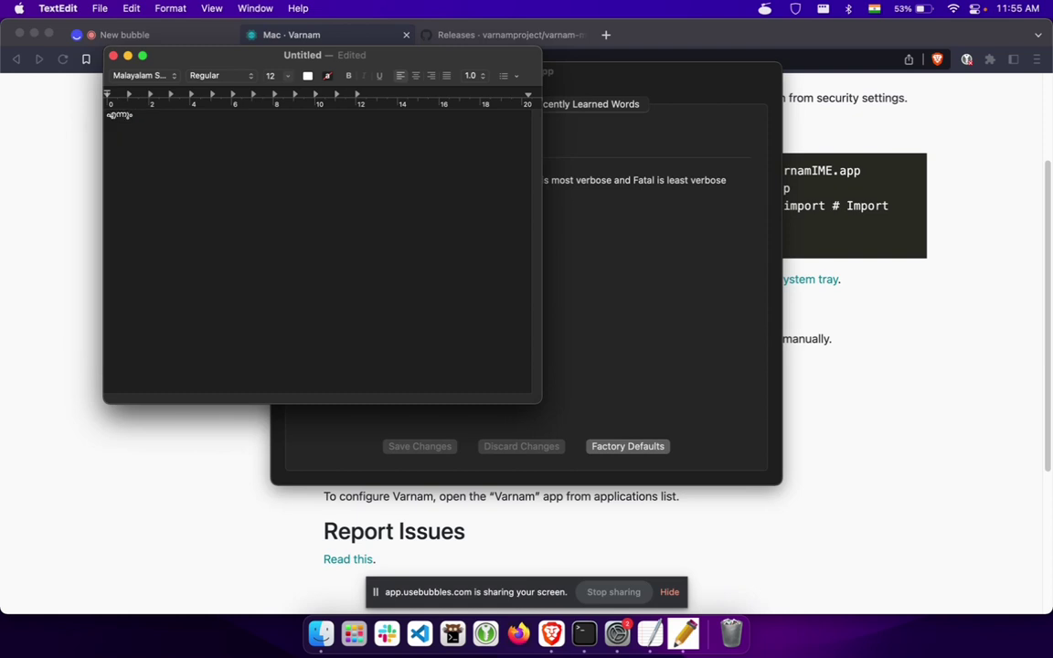
pyautogui.write('mvOnE')
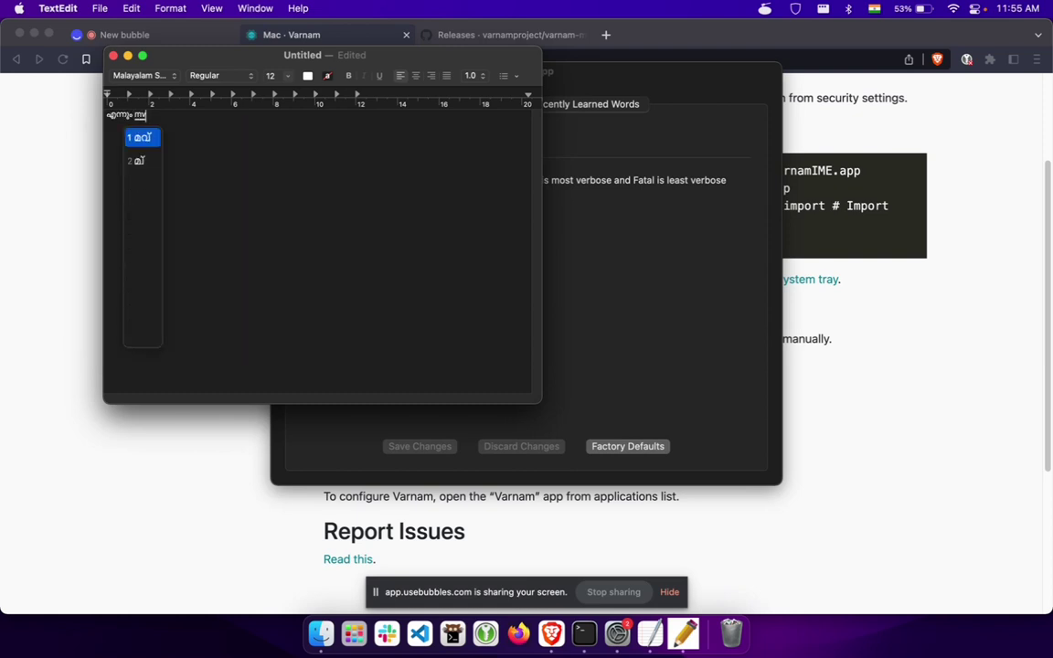
pyautogui.press('Down')
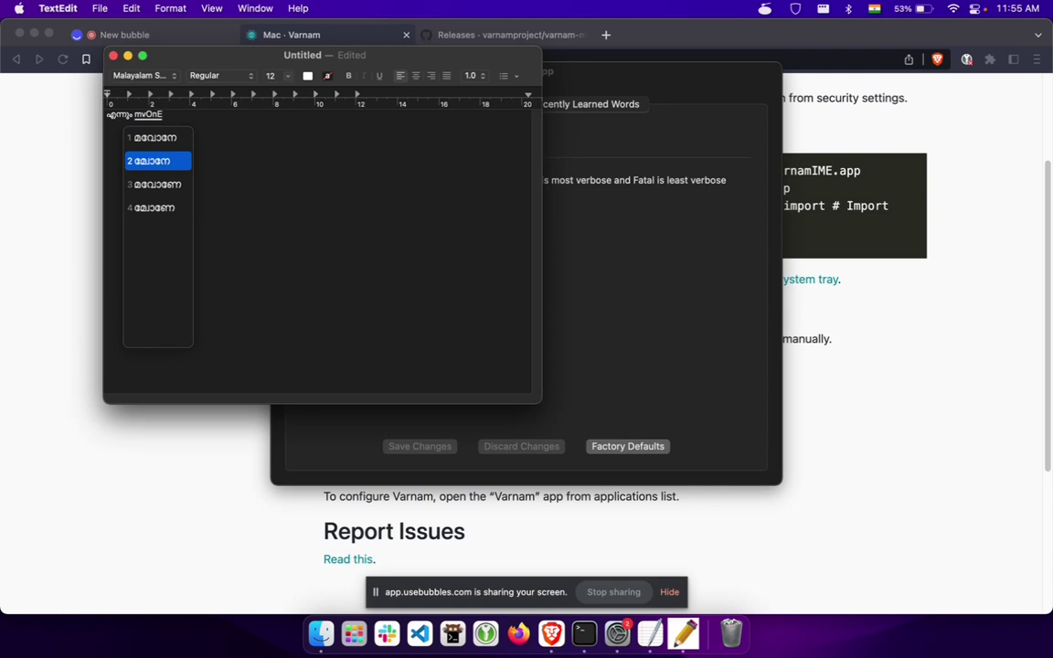
pyautogui.press('Return')
# Check VarnamApp's Recently Learned Words list, then close the VarnamApp window
pyautogui.click(592, 254)
pyautogui.click(576, 104)
pyautogui.scroll(-10, 557, 192)
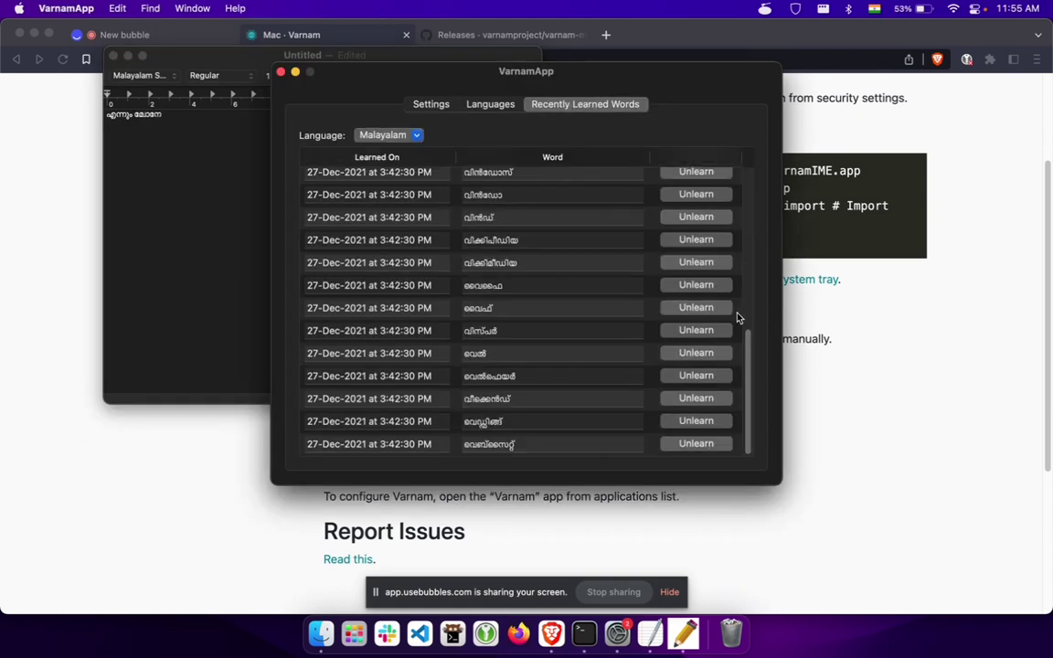
pyautogui.moveTo(747, 404); pyautogui.dragTo(721, 164)
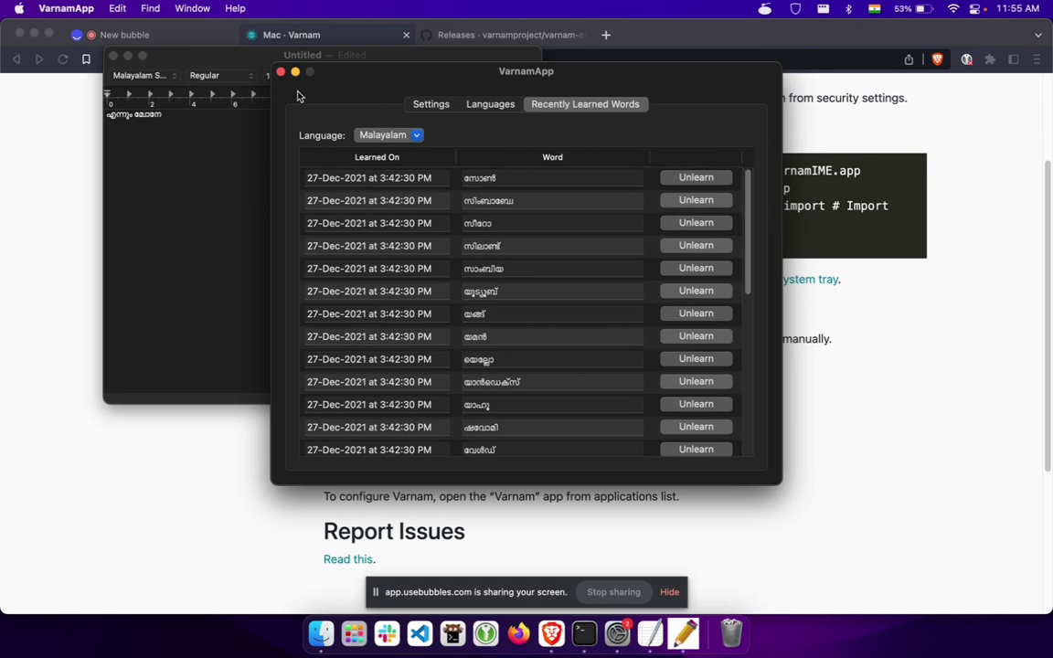
pyautogui.click(280, 73)
pyautogui.press('super+space')
pyautogui.press('Escape')
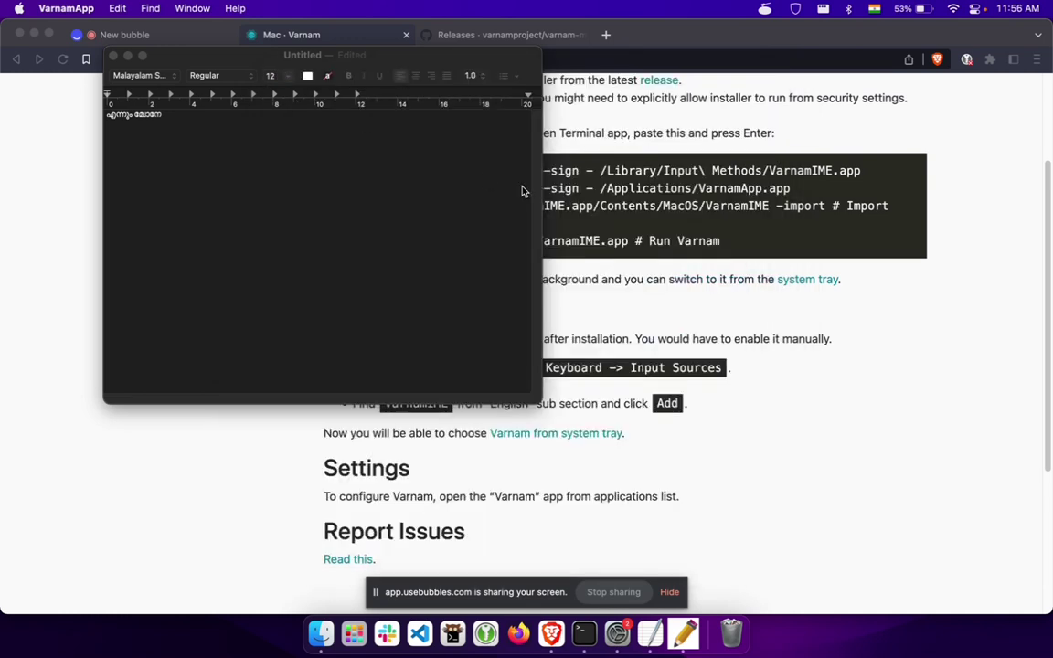
pyautogui.click(65, 7)
# Quit VarnamApp and relaunch it through a Spotlight search for 'varnam'
pyautogui.click(79, 119)
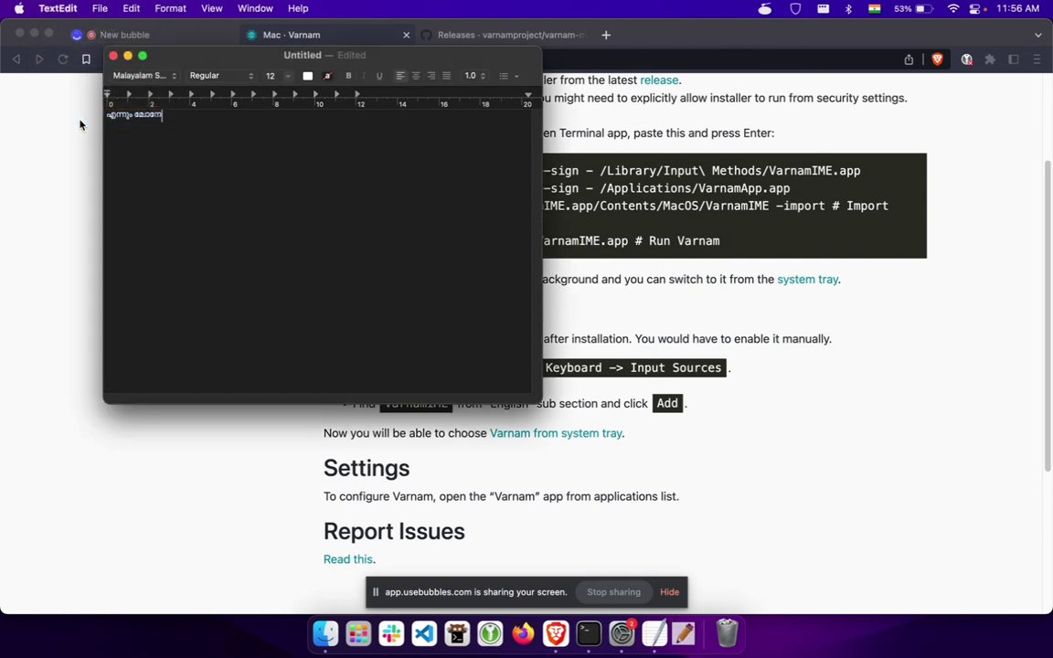
pyautogui.press('super+space')
pyautogui.write('varnam')
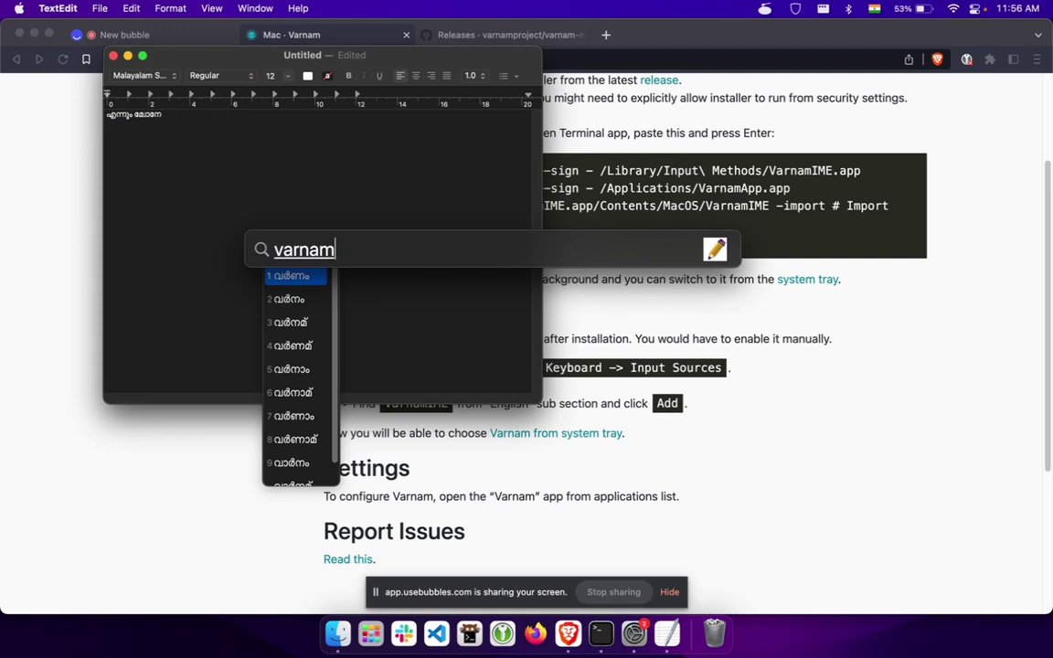
pyautogui.press('Escape')
pyautogui.hotkey('ctrl', 'space')
pyautogui.write('Ω')
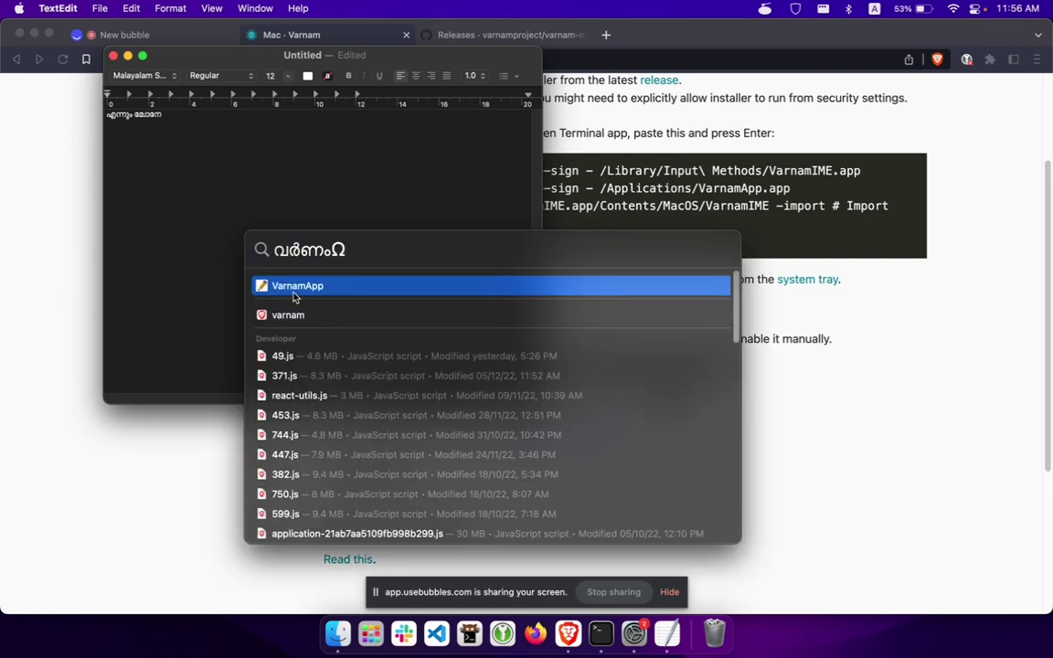
pyautogui.press('Return')
# Review the Recently Learned Words tab, then return to the end of the TextEdit line
pyautogui.click(571, 106)
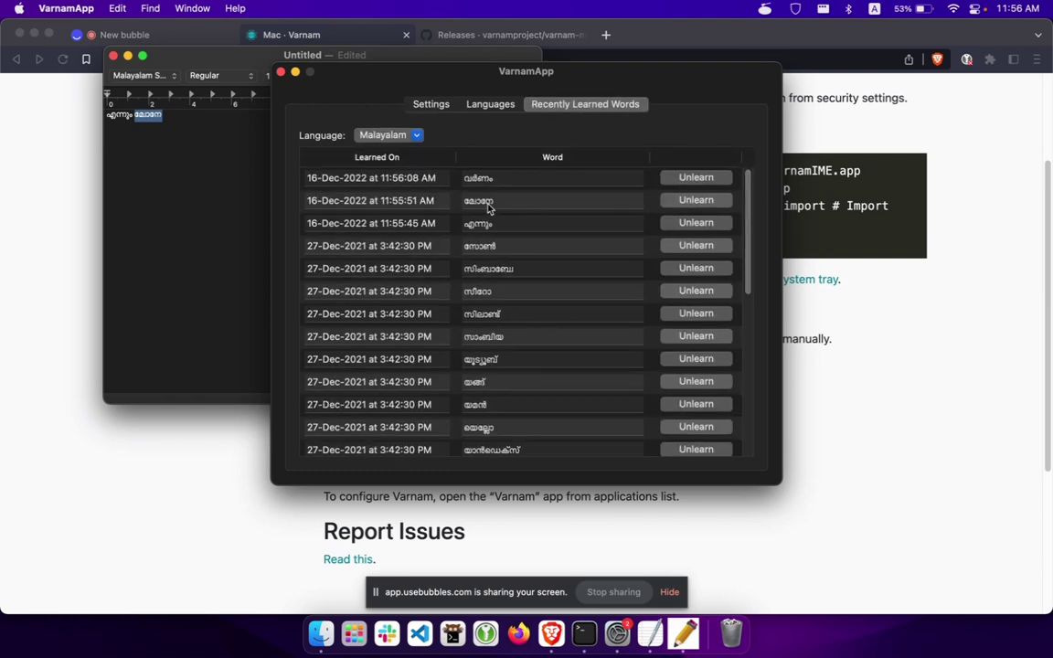
pyautogui.click(231, 184)
pyautogui.click(230, 151)
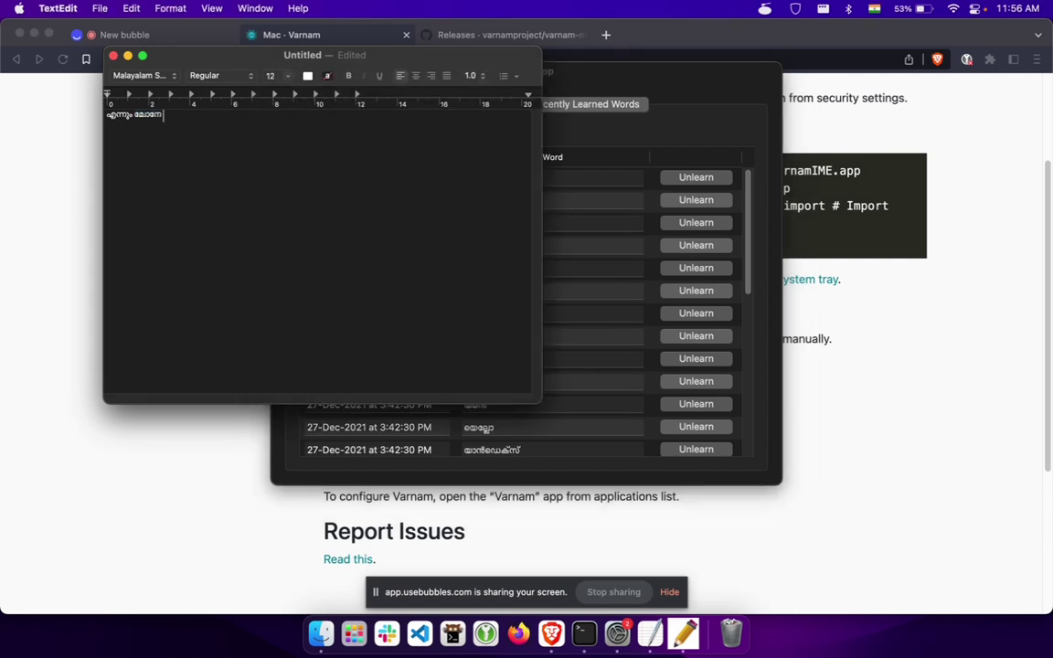
# Type 'mvo' to see learned മോനേ as the second suggestion, then close VarnamApp and return to Brave
pyautogui.write('mvo')
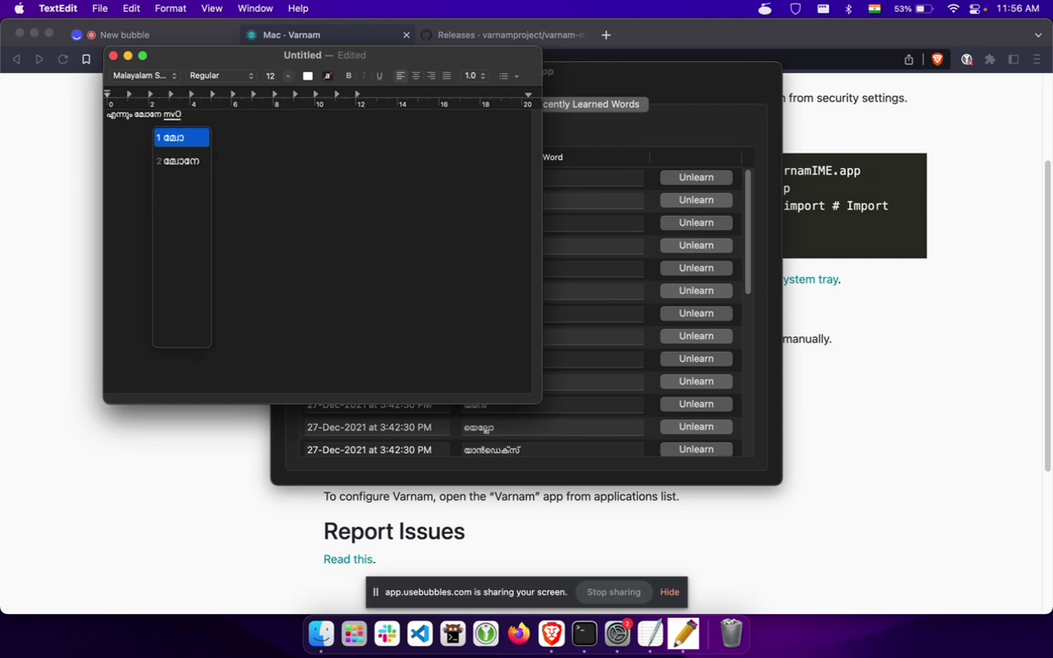
pyautogui.press('Down')
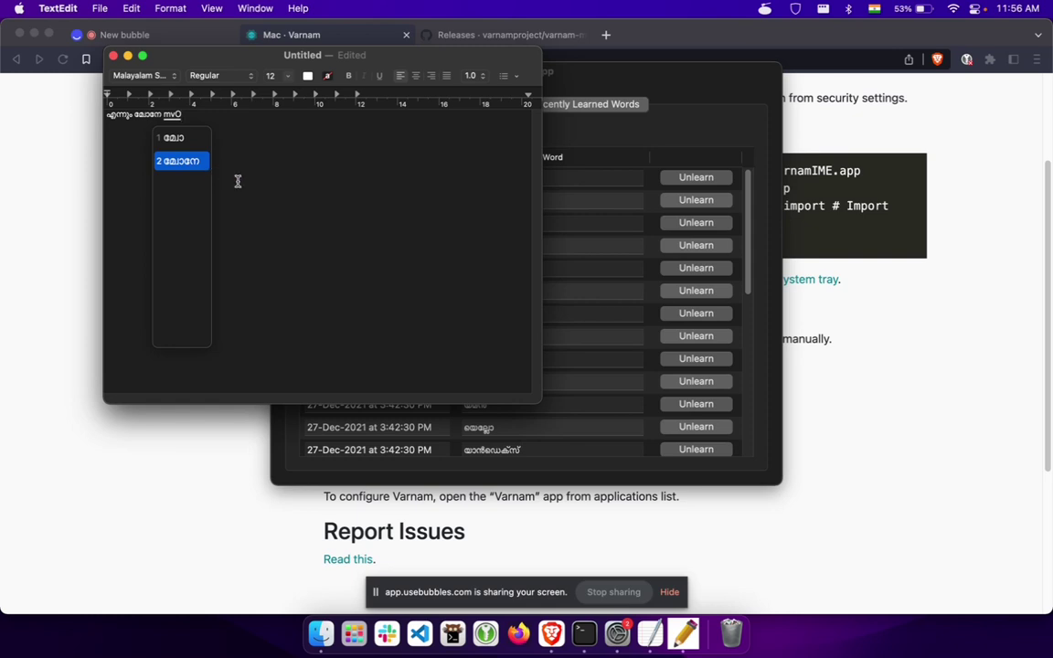
pyautogui.click(325, 217)
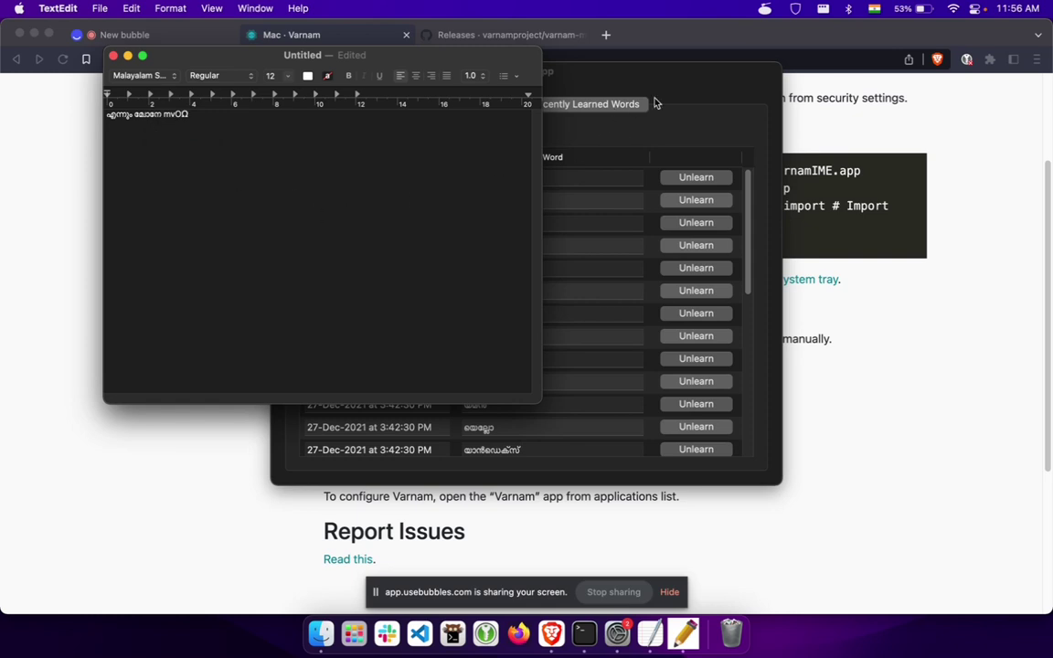
pyautogui.click(578, 92)
pyautogui.click(280, 73)
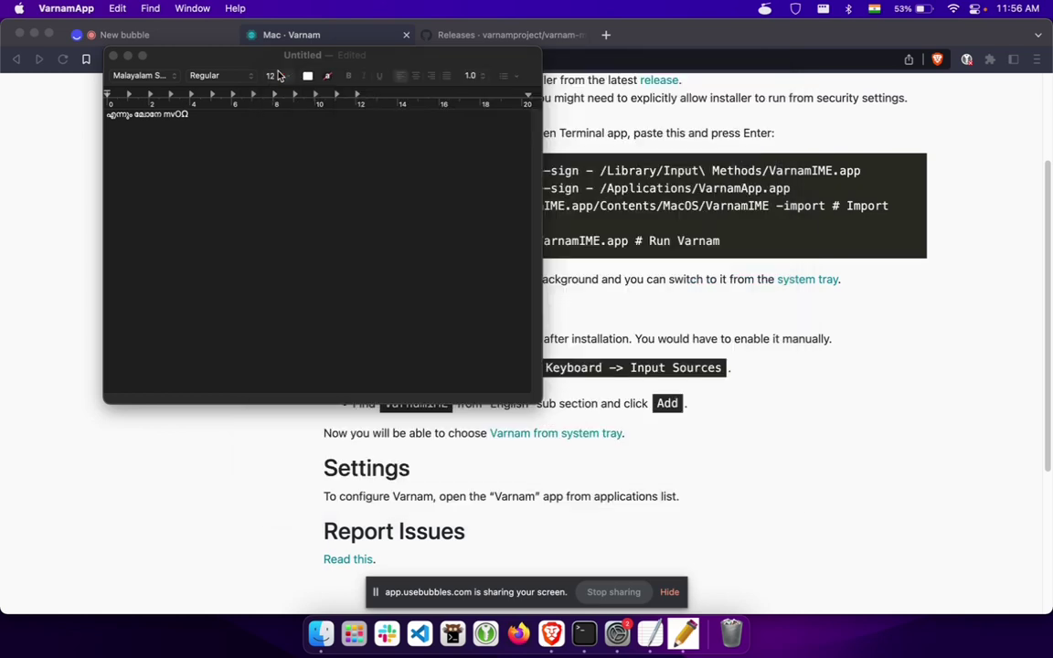
pyautogui.click(665, 171)
# Look over the Mac download instructions in Brave, then go to the Varnam About page from the top navigation
pyautogui.scroll(-3, 664, 172)
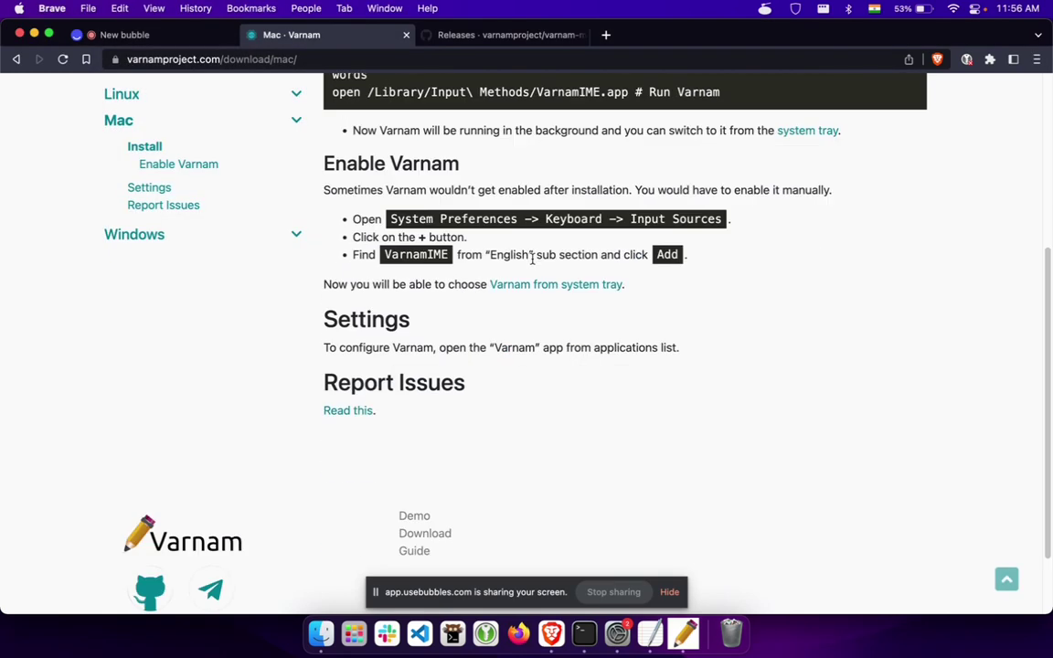
pyautogui.scroll(5, 665, 275)
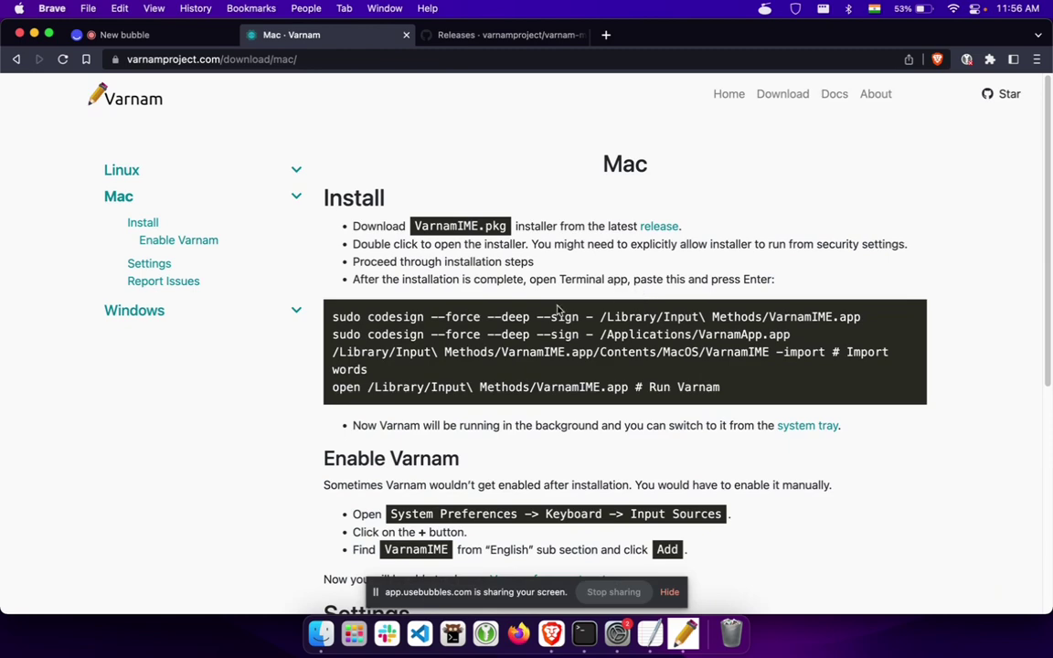
pyautogui.moveTo(1049, 183); pyautogui.dragTo(670, 399)
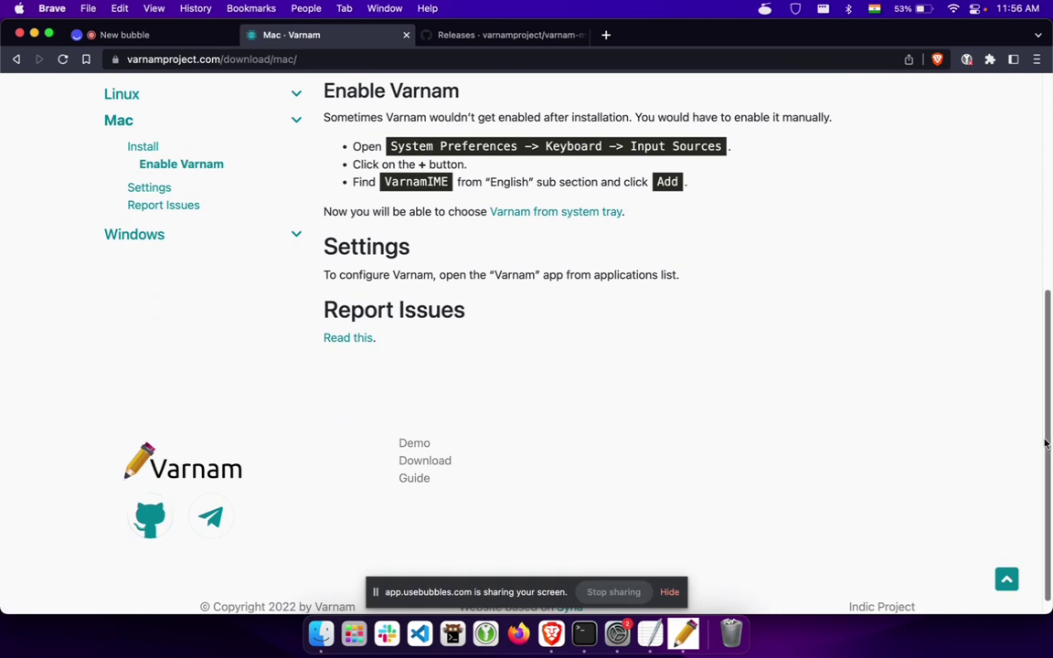
pyautogui.scroll(-1, 1046, 443)
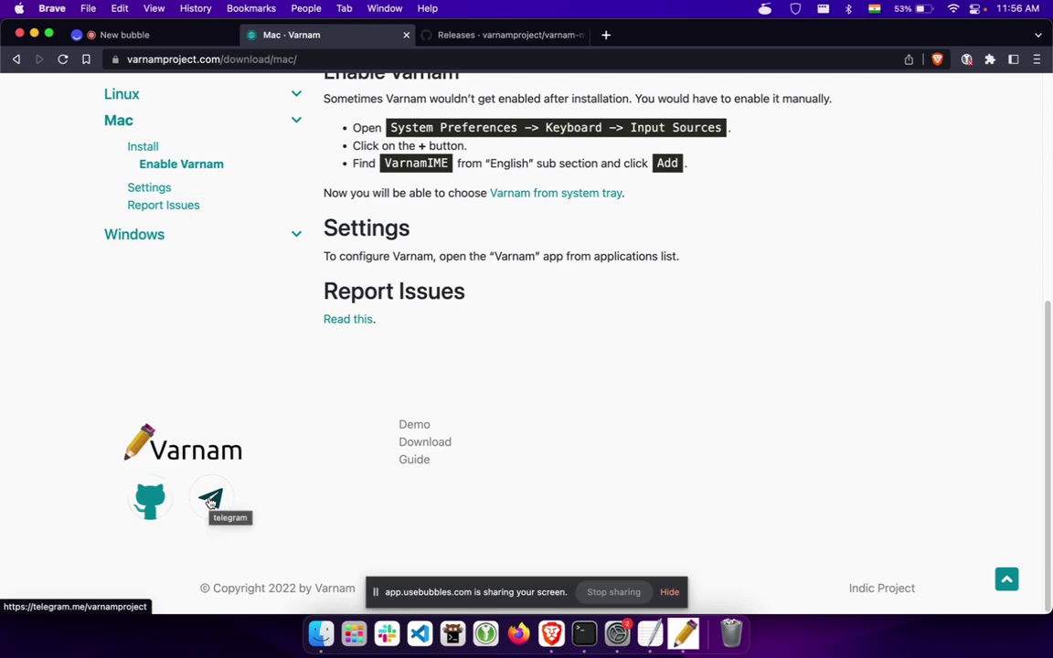
pyautogui.scroll(4, 1046, 411)
pyautogui.scroll(4, 1041, 347)
pyautogui.click(877, 104)
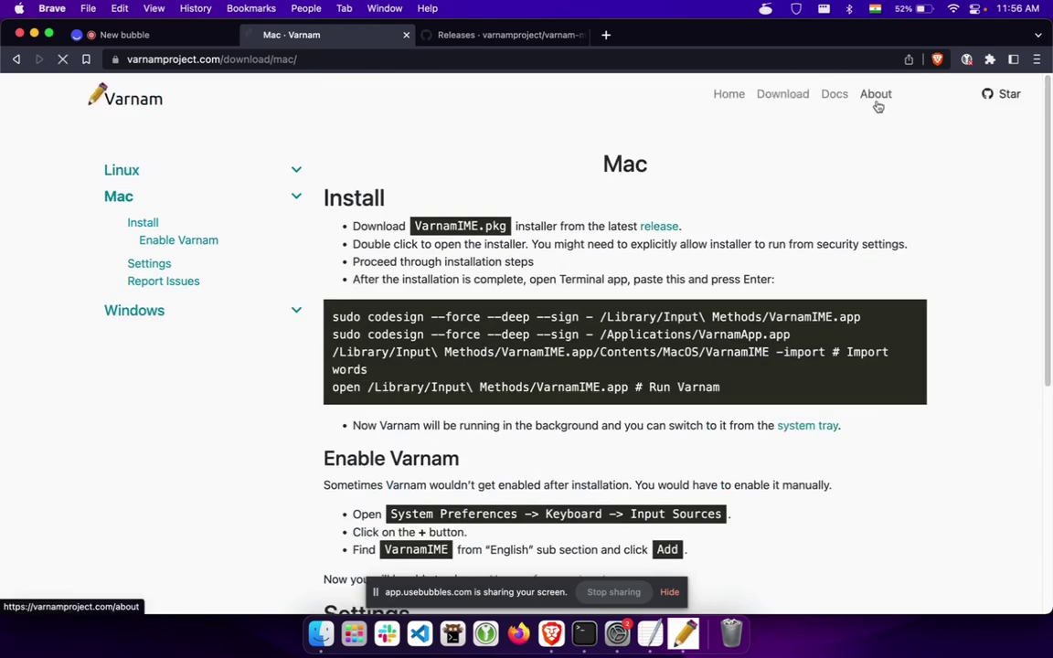